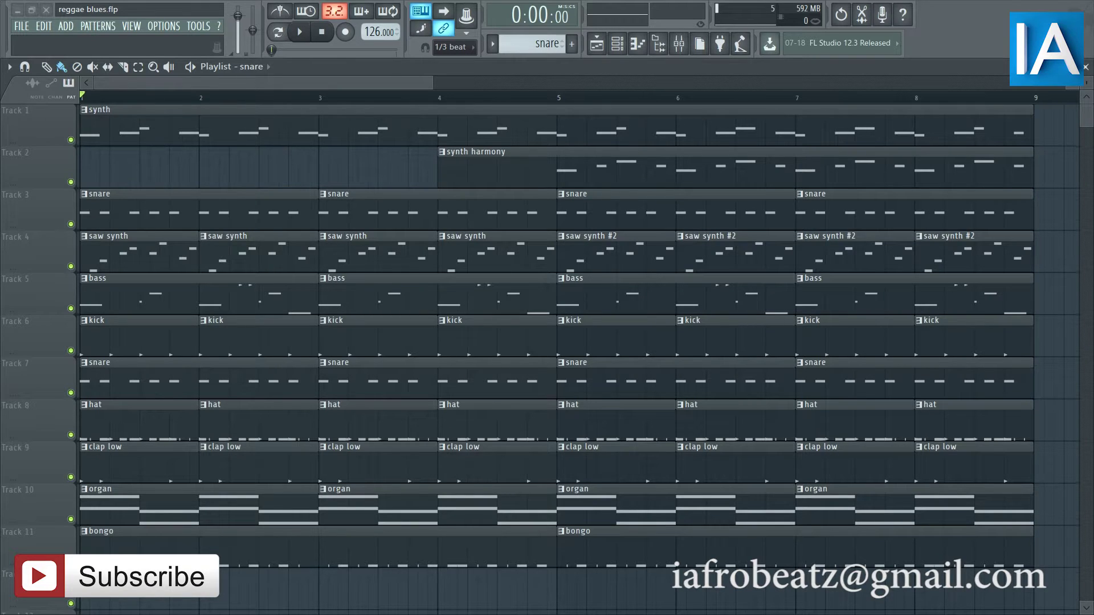
- Play the full arrangement, then solo the synth track on Track 1 and play it alone
click(302, 35)
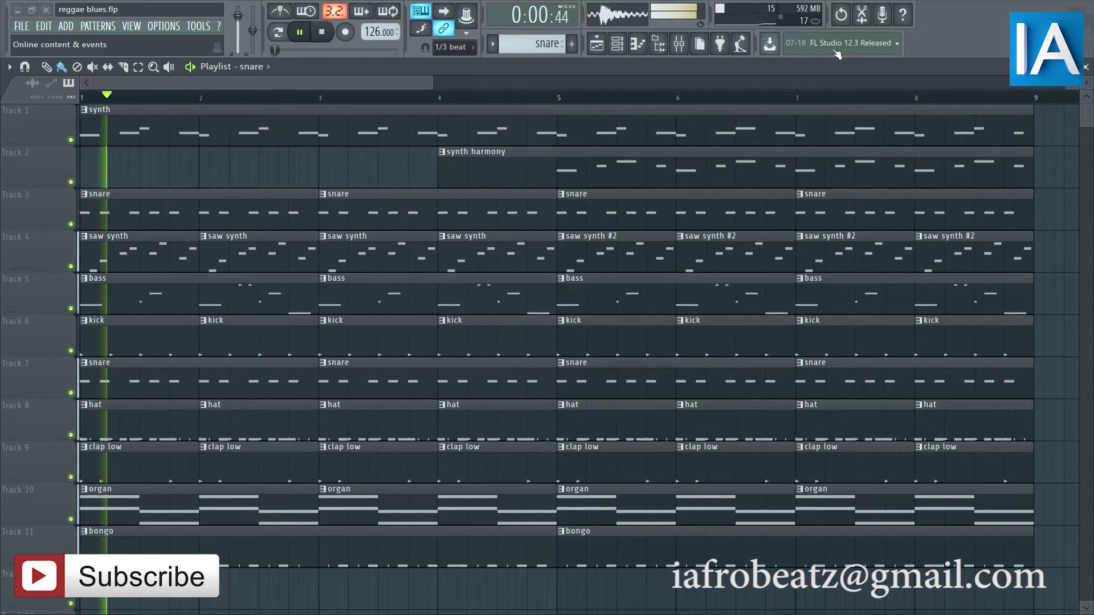
click(323, 35)
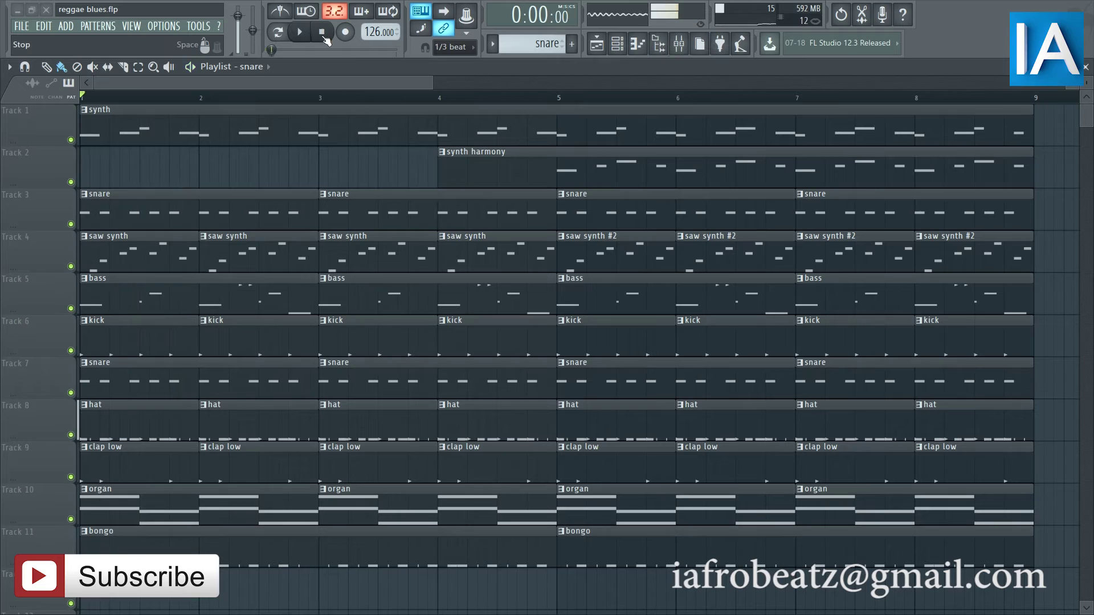
right_click(72, 142)
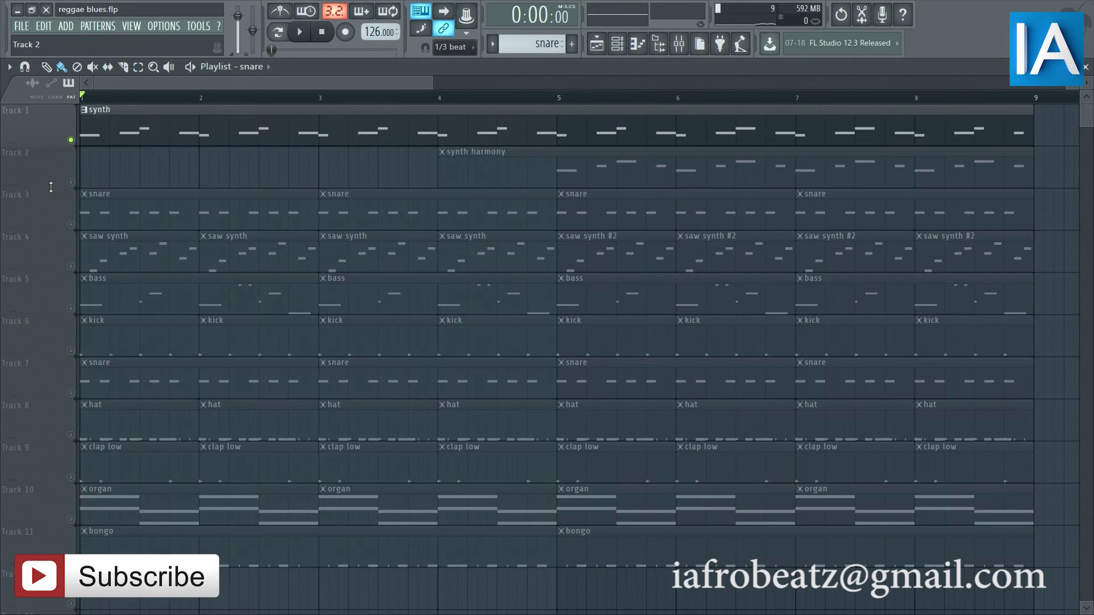
key(space)
- Add the synth harmony on Track 2, briefly hearing it without the synth, then stop
click(71, 182)
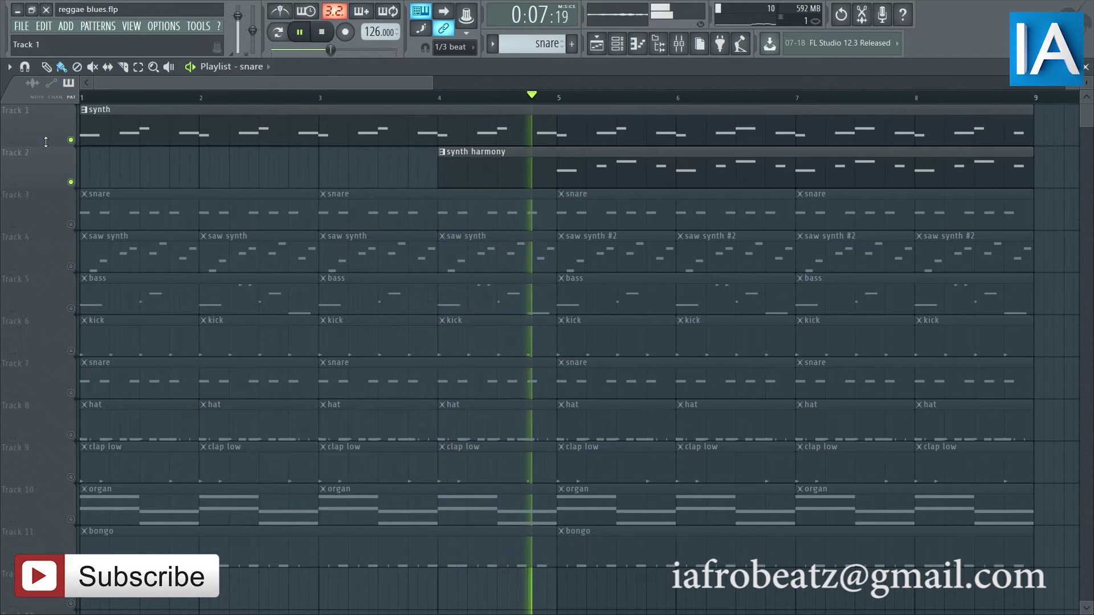
click(72, 141)
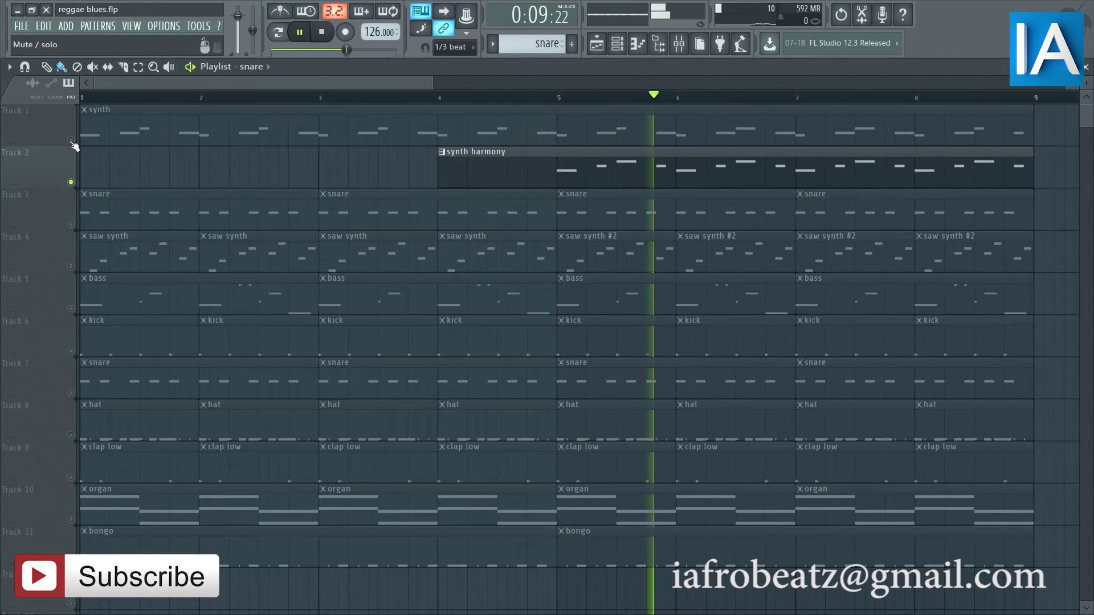
click(72, 141)
key(space)
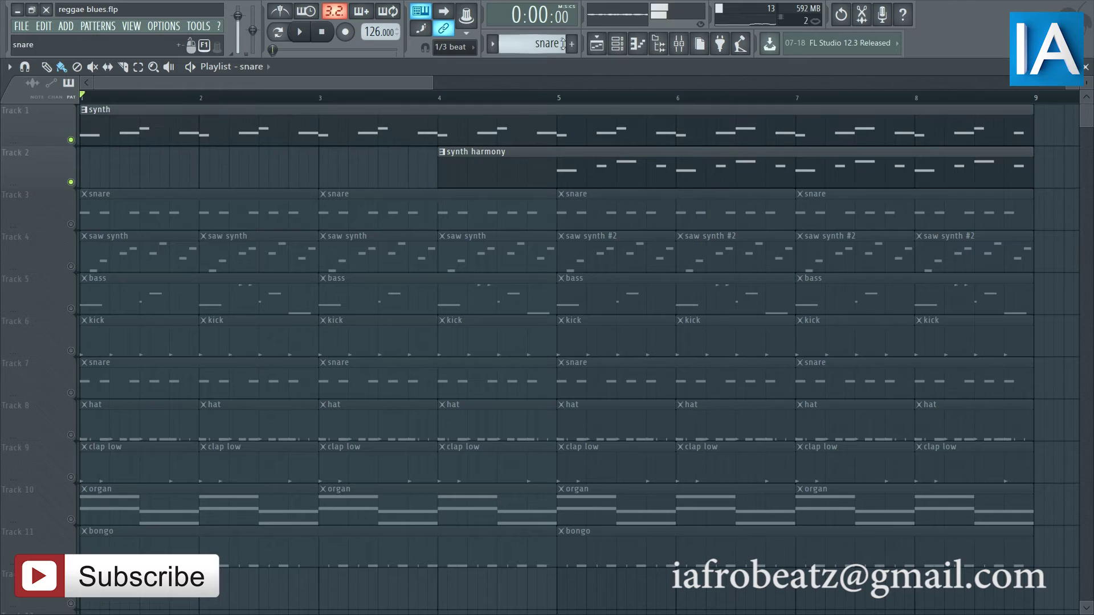
- Show the channel rack over the playlist and view Nexus's frequency analyzer while playing
click(617, 44)
drag(402, 214, 574, 190)
key(space)
click(458, 255)
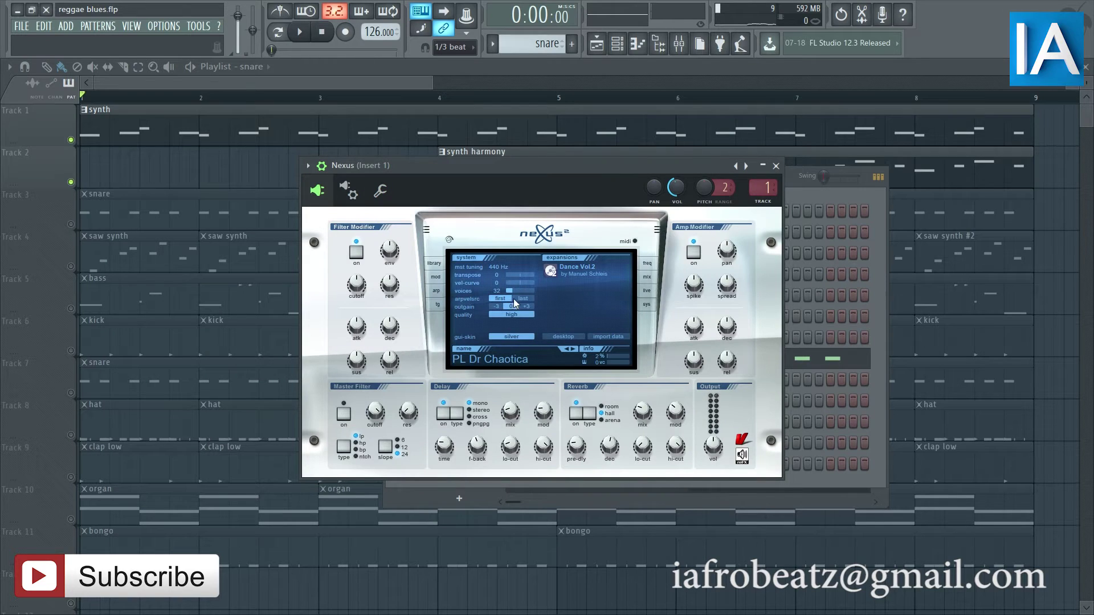
click(650, 265)
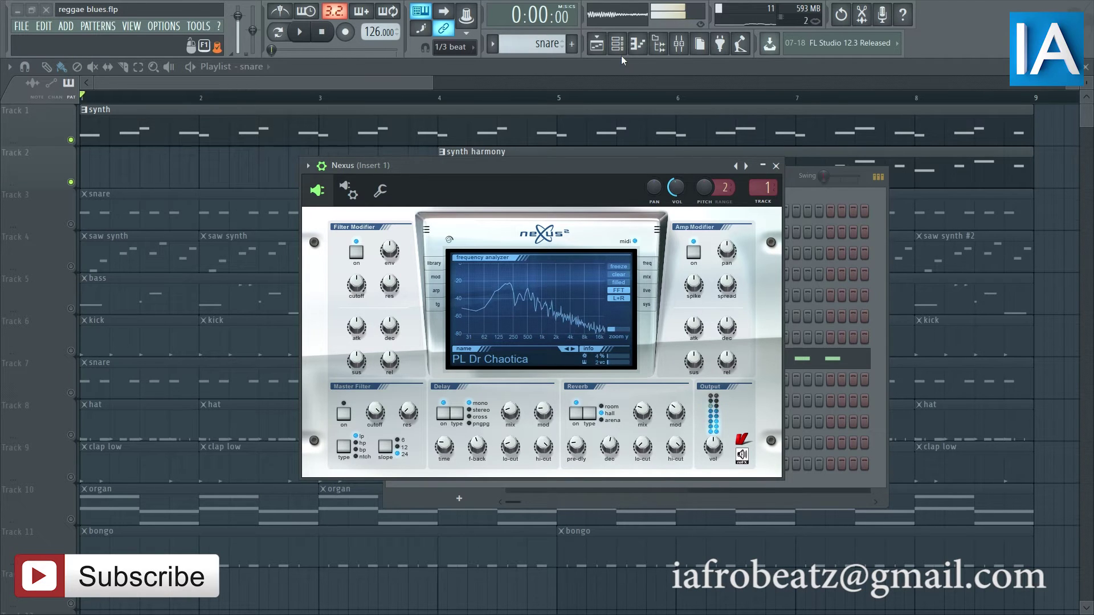
- Close Nexus and the channel rack, then unmute the snare on Track 3 and play
click(776, 167)
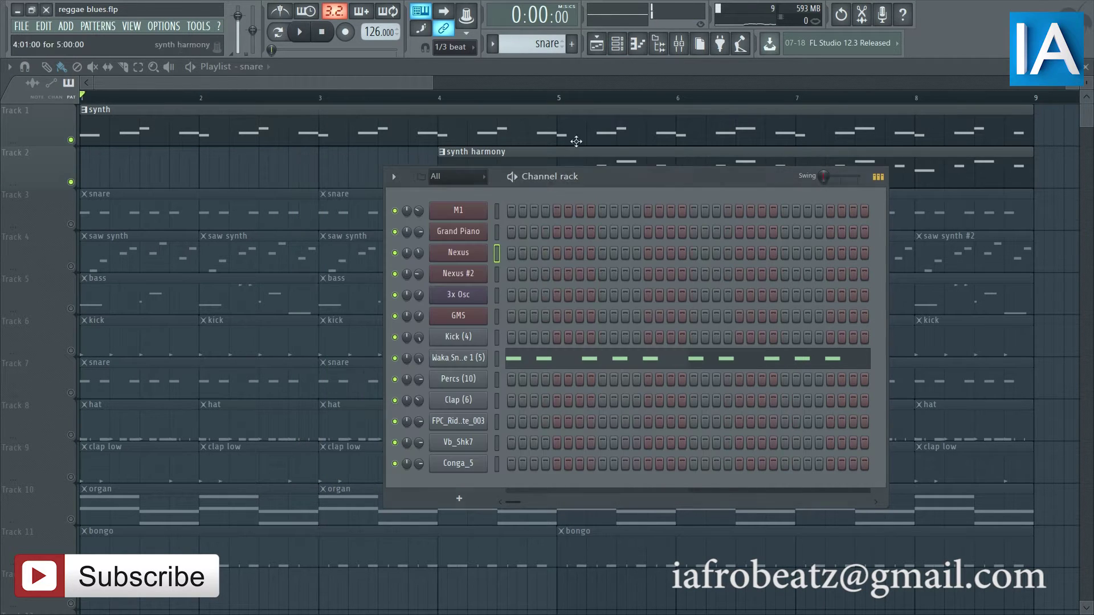
key(F6)
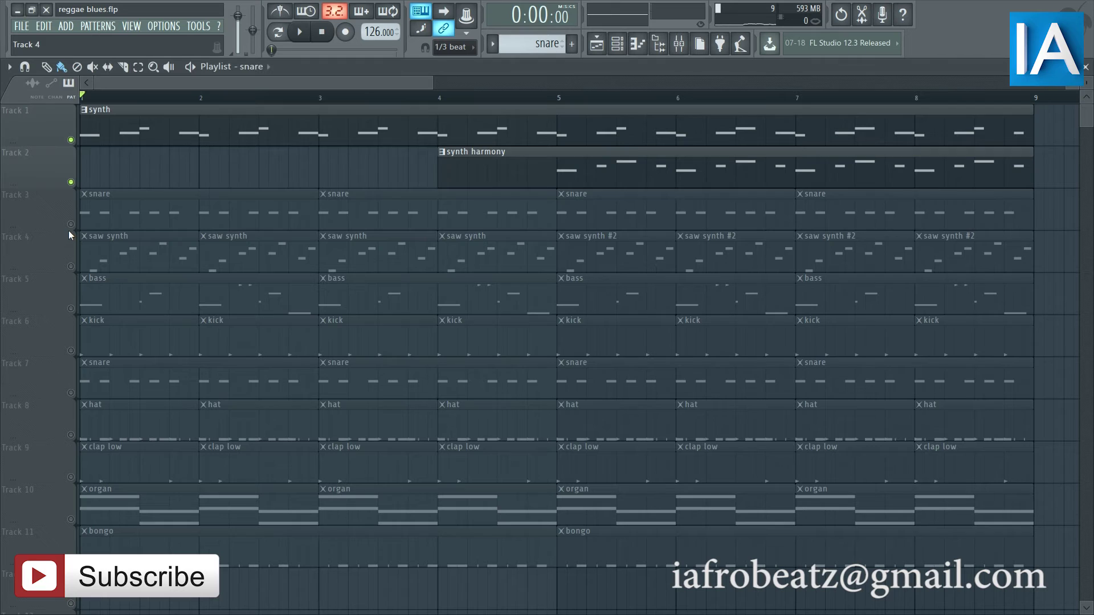
click(71, 224)
key(space)
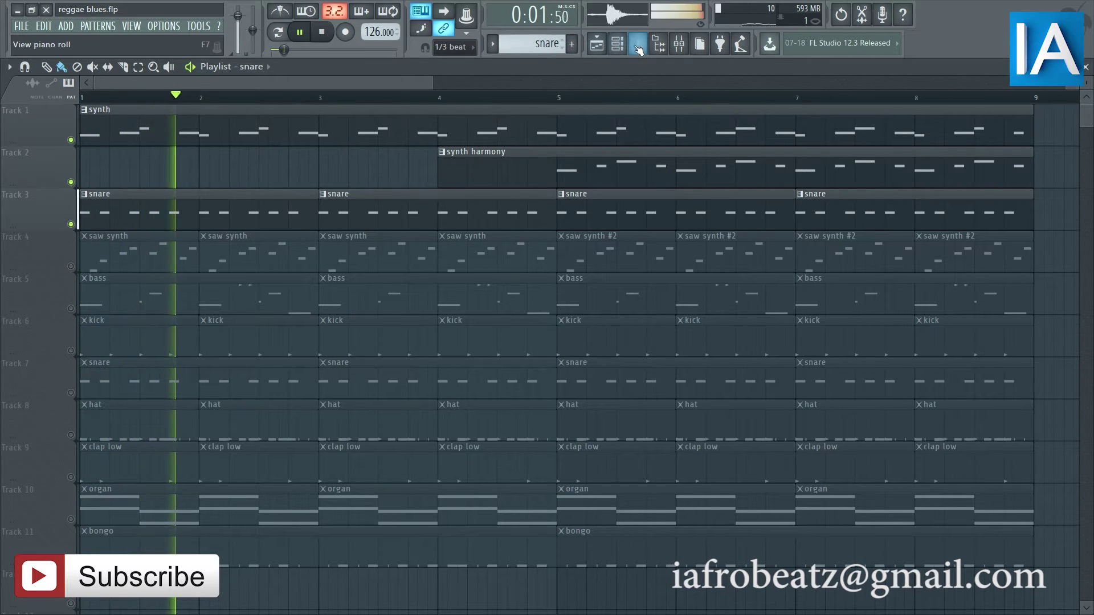
- Inspect the Waka Snare sampler settings, then unmute the saw synth on Track 4
click(617, 44)
click(477, 359)
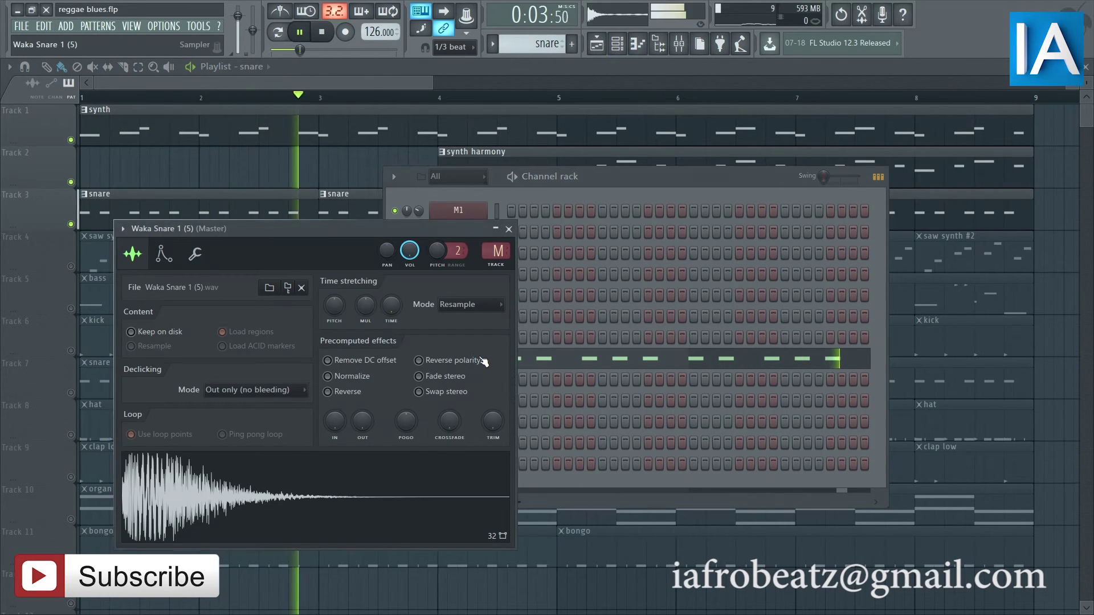
key(space)
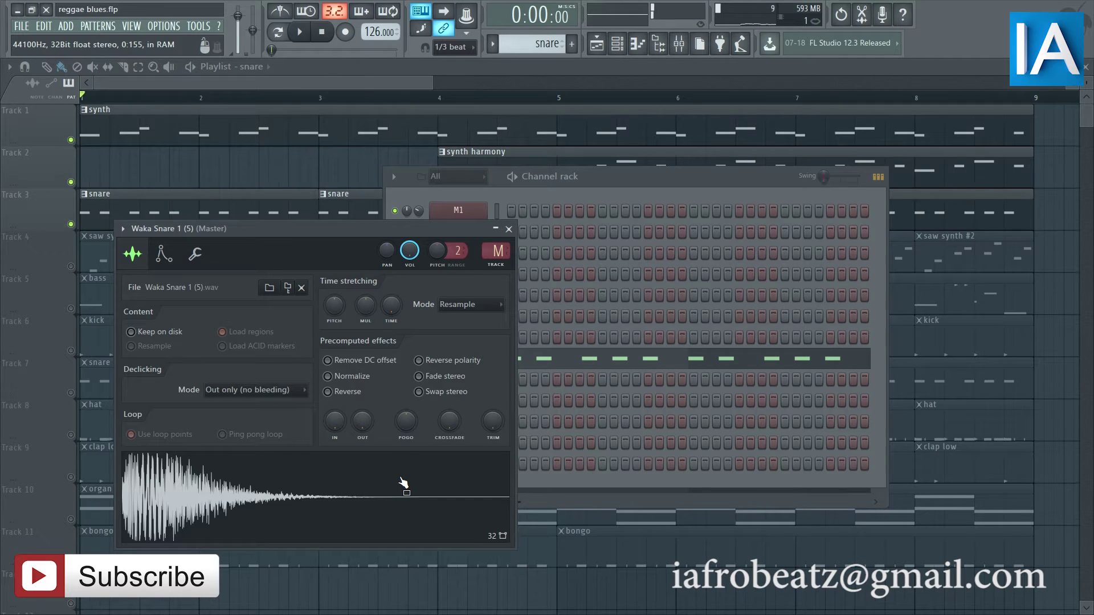
key(space)
key(F12)
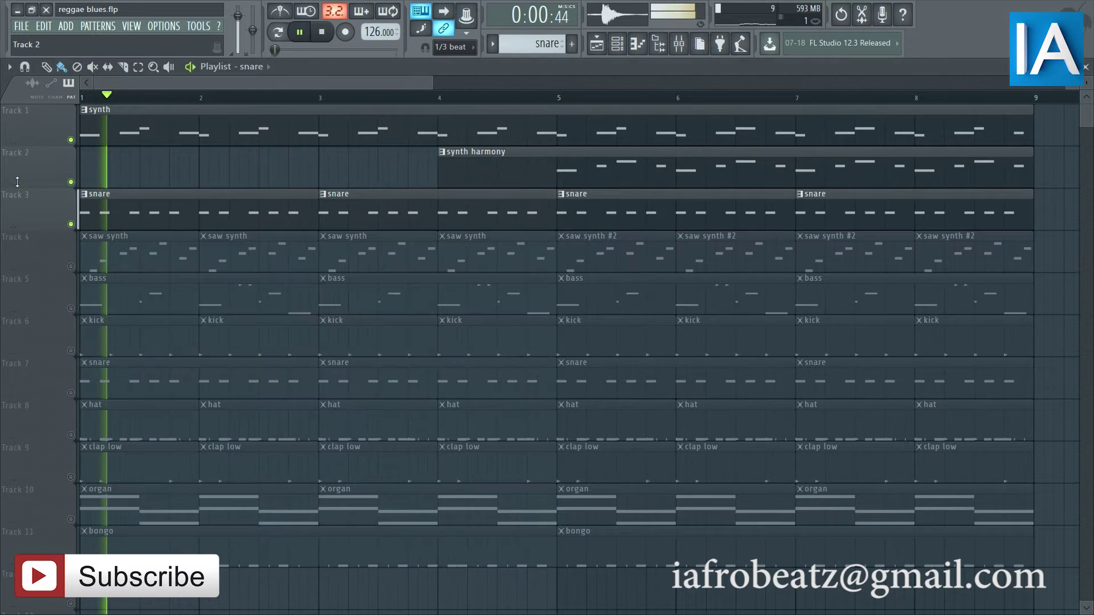
click(71, 267)
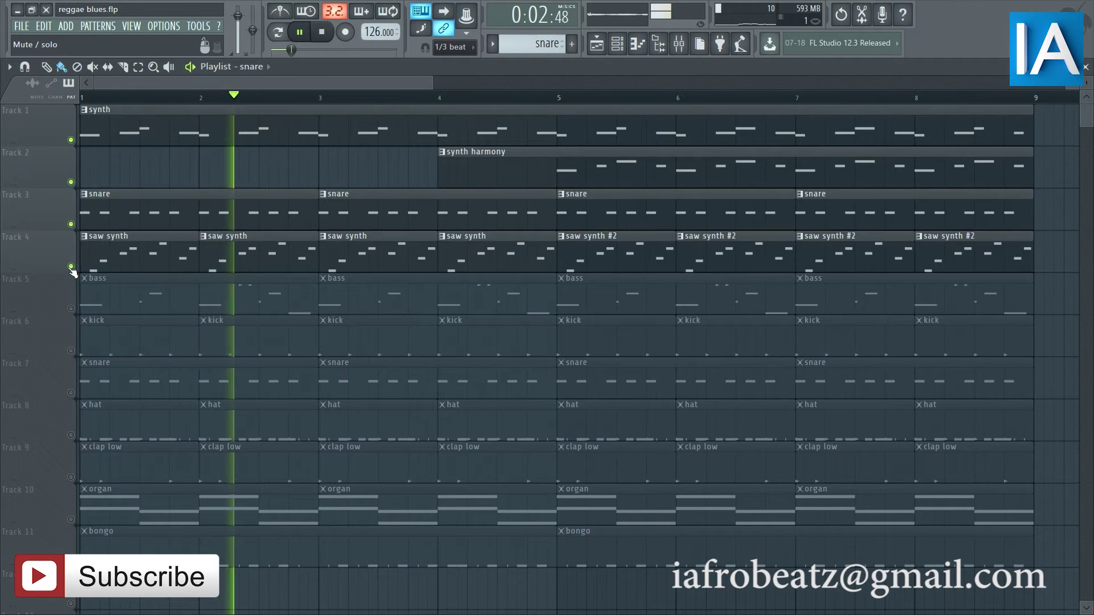
click(624, 47)
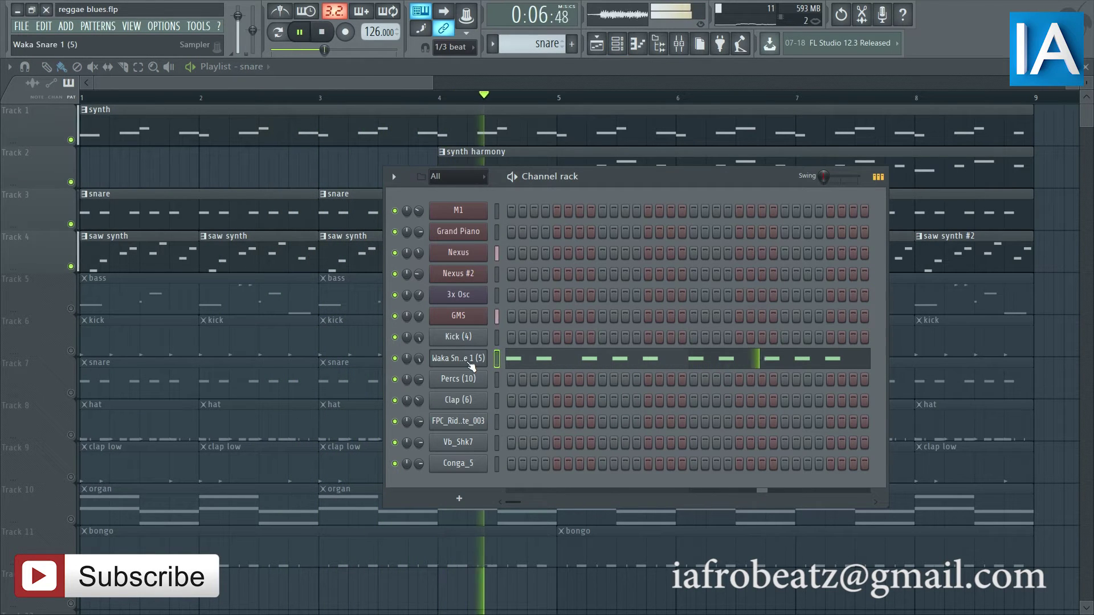
key(space)
key(space)
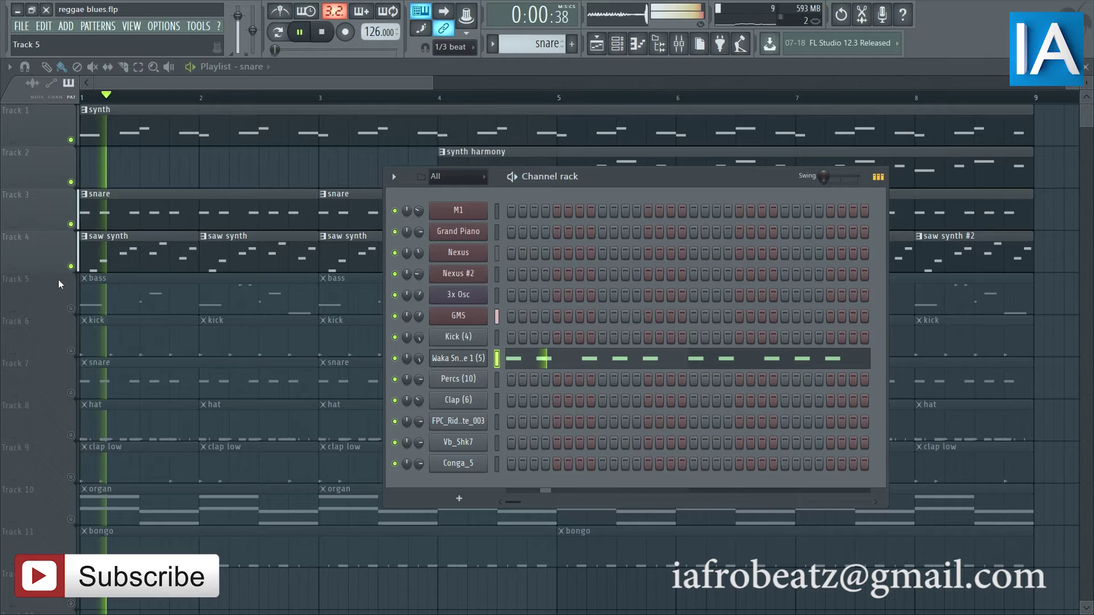
key(space)
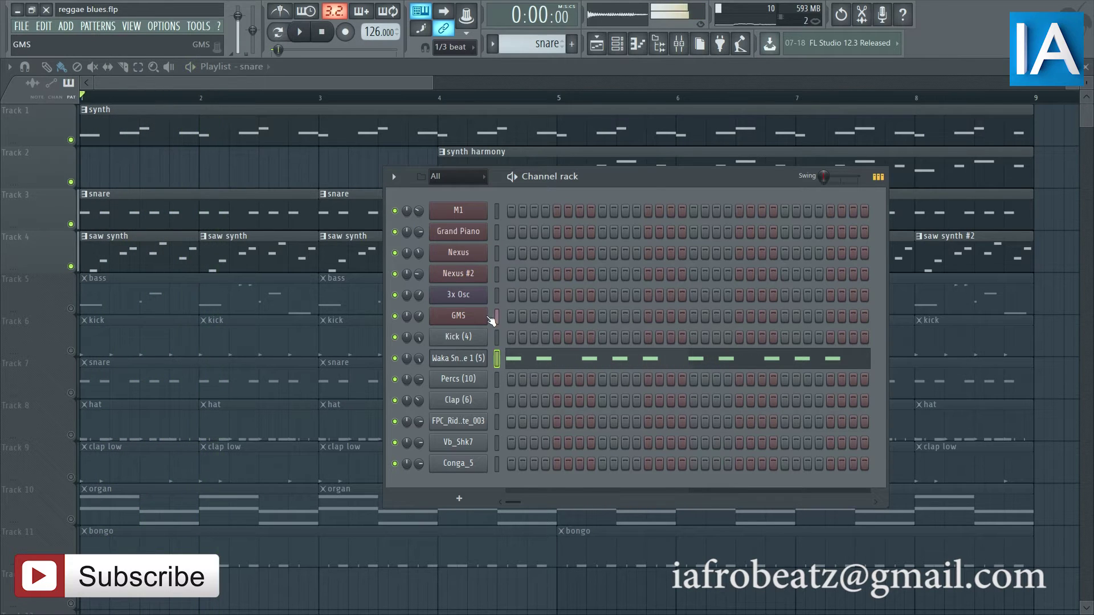
click(485, 316)
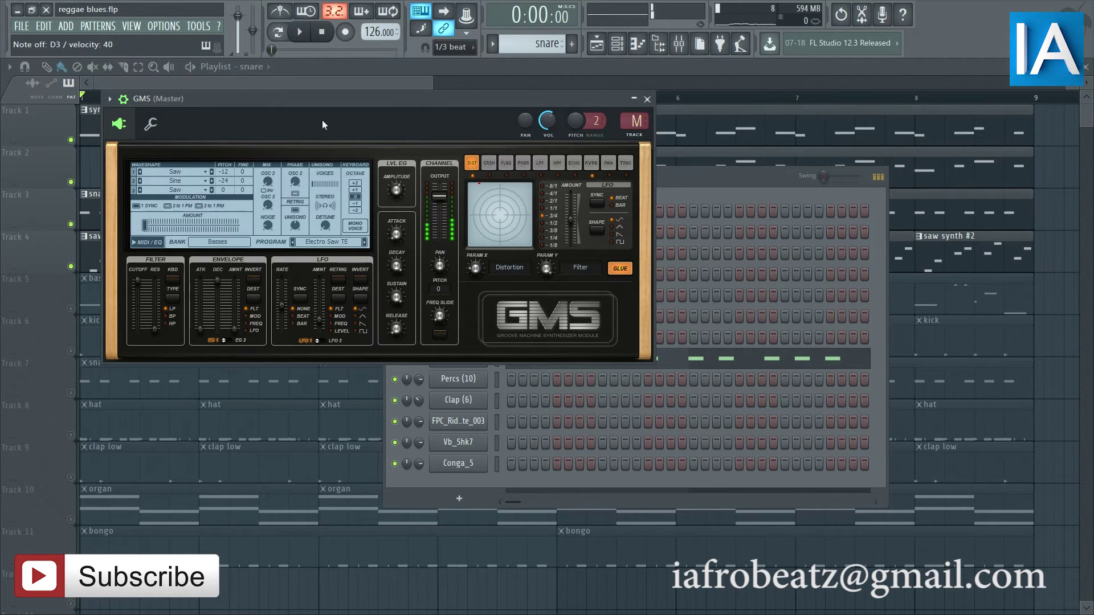
click(308, 33)
- Close the GMS and channel rack windows, then unmute the bass on Track 5 and play
click(11, 269)
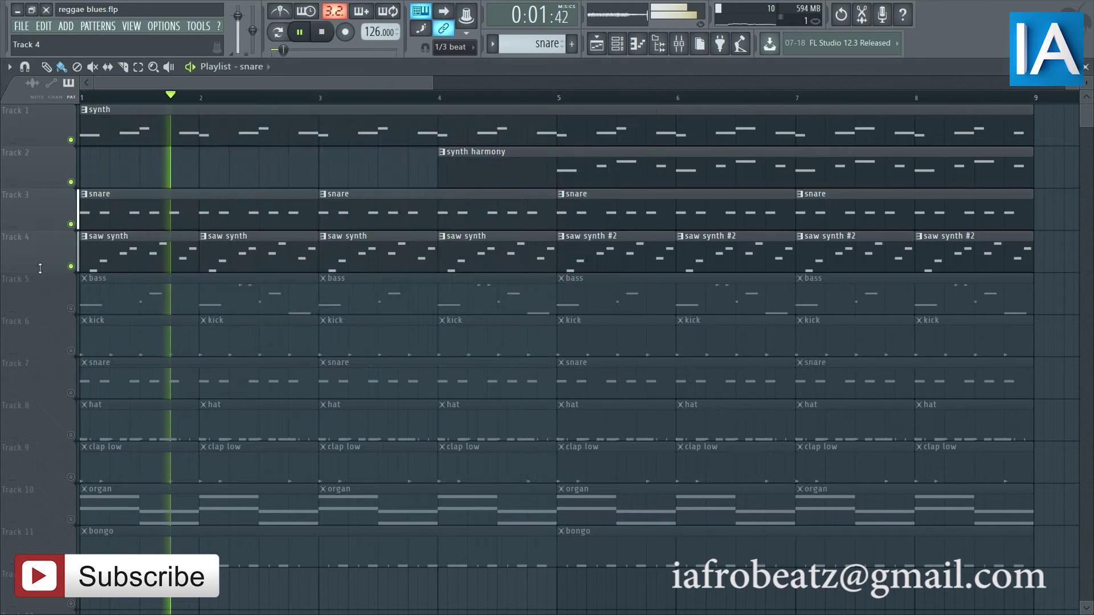
key(space)
click(71, 309)
key(space)
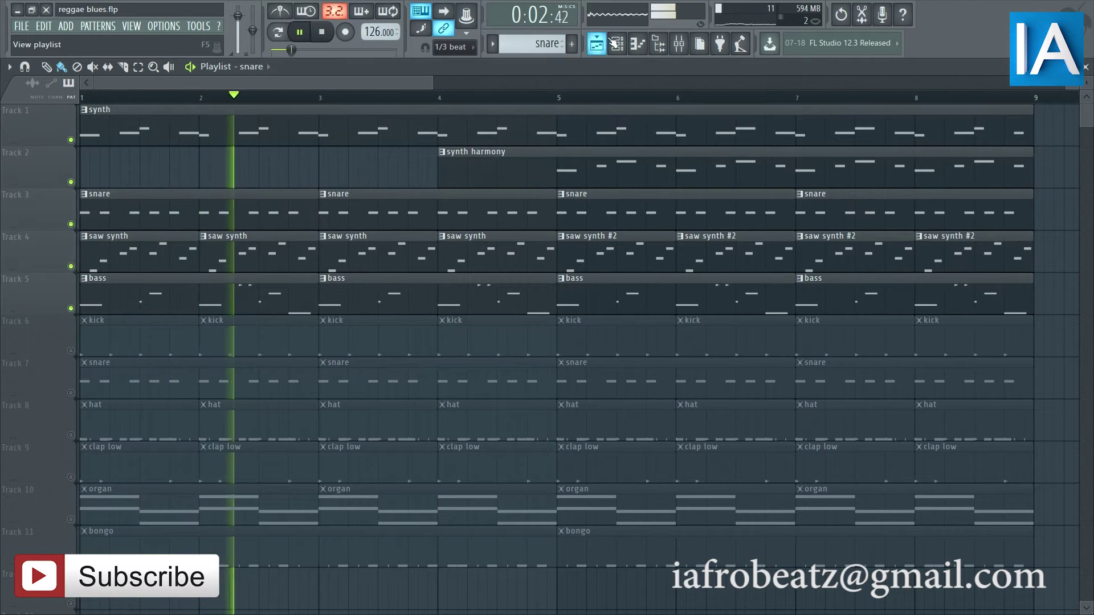
- Show the 3x Osc instrument's oscillator controls from the channel rack
key(F6)
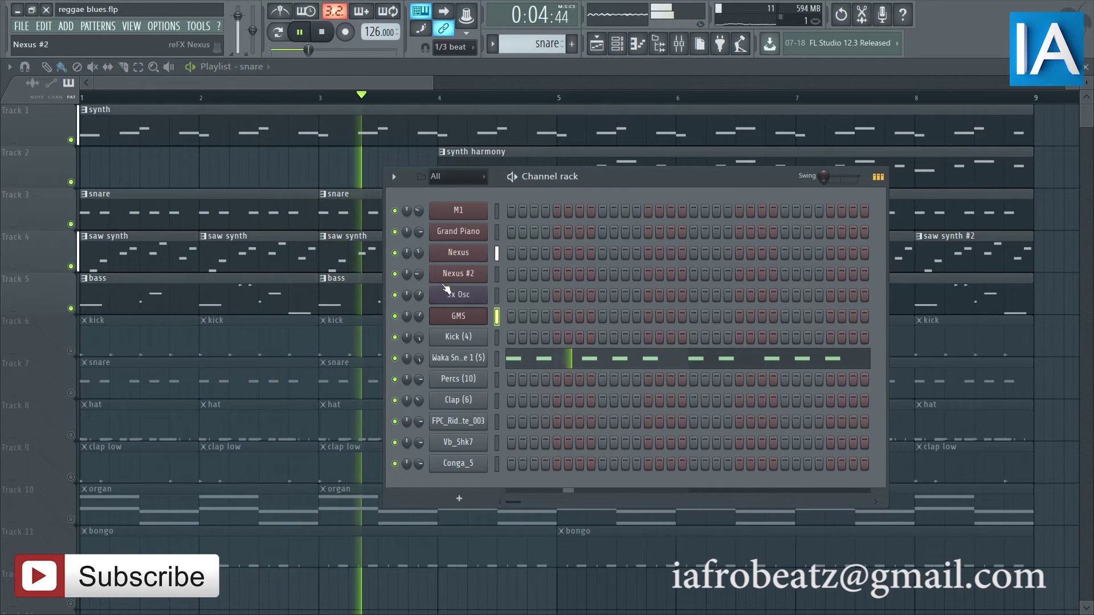
click(444, 302)
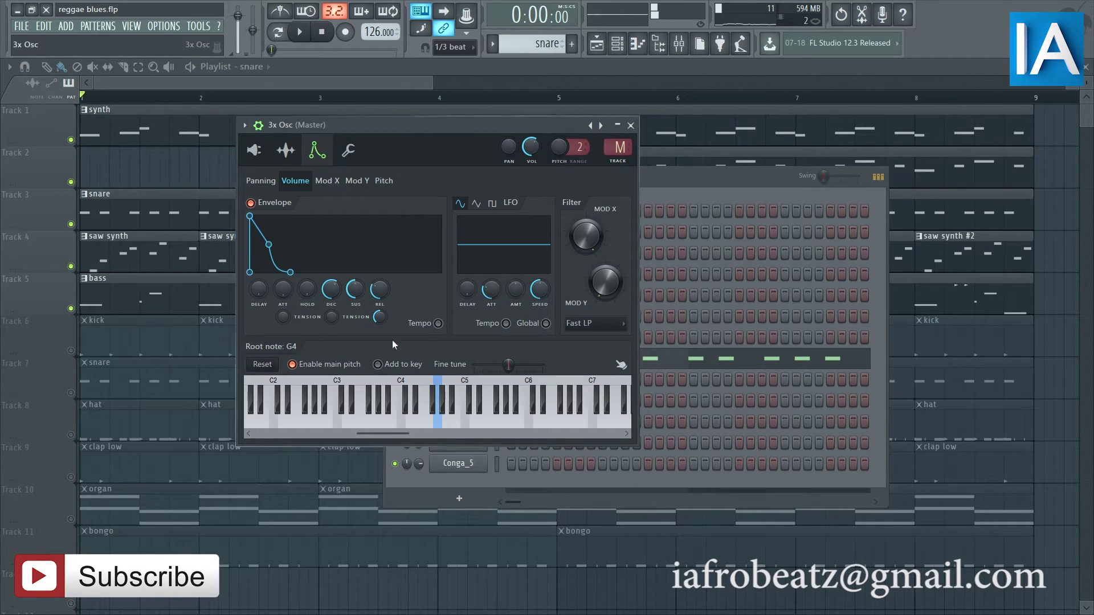
click(256, 150)
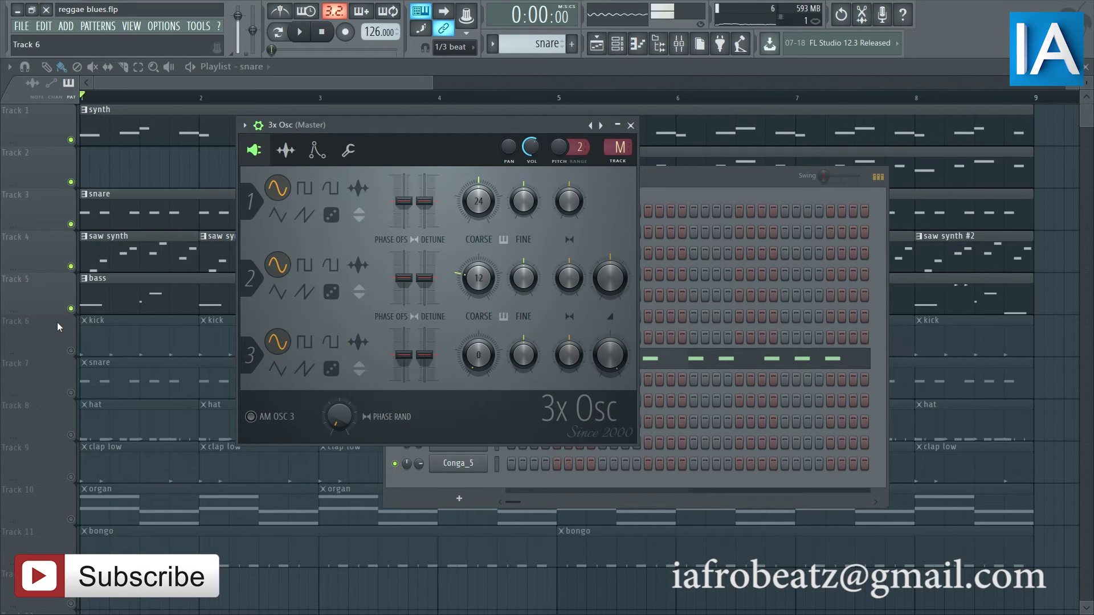
- Close the 3x Osc and channel rack windows, then unmute the kick on Track 6 and play
click(6, 333)
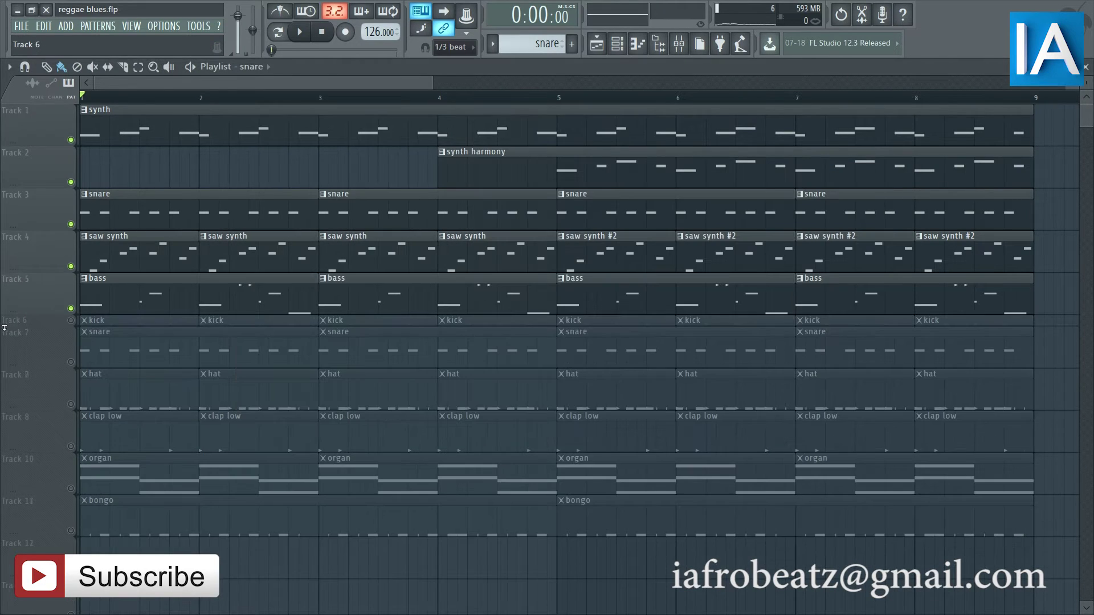
key(space)
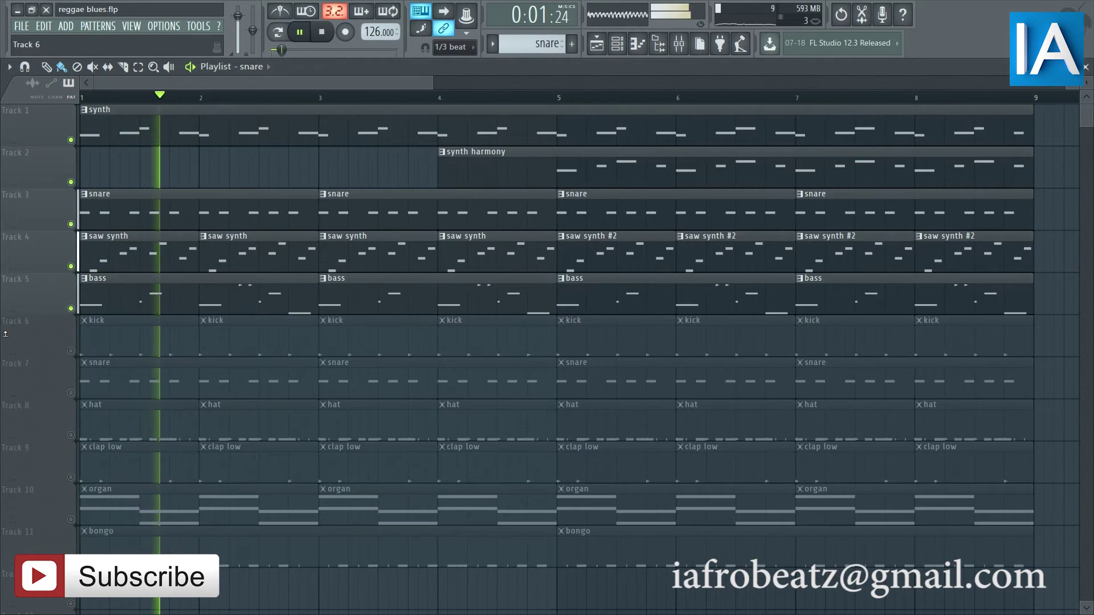
key(space)
click(71, 352)
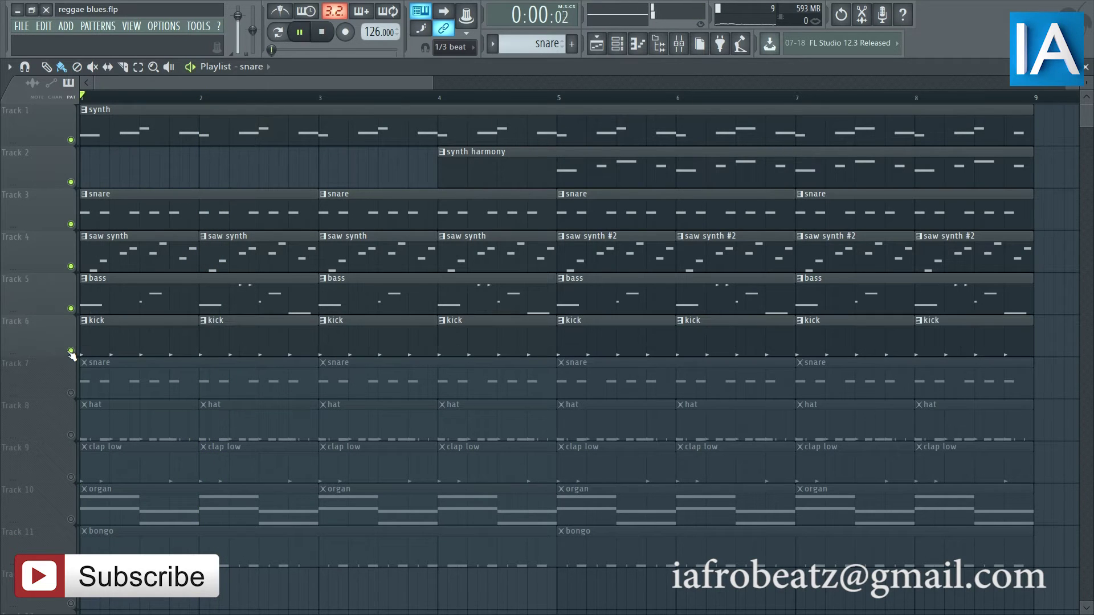
key(space)
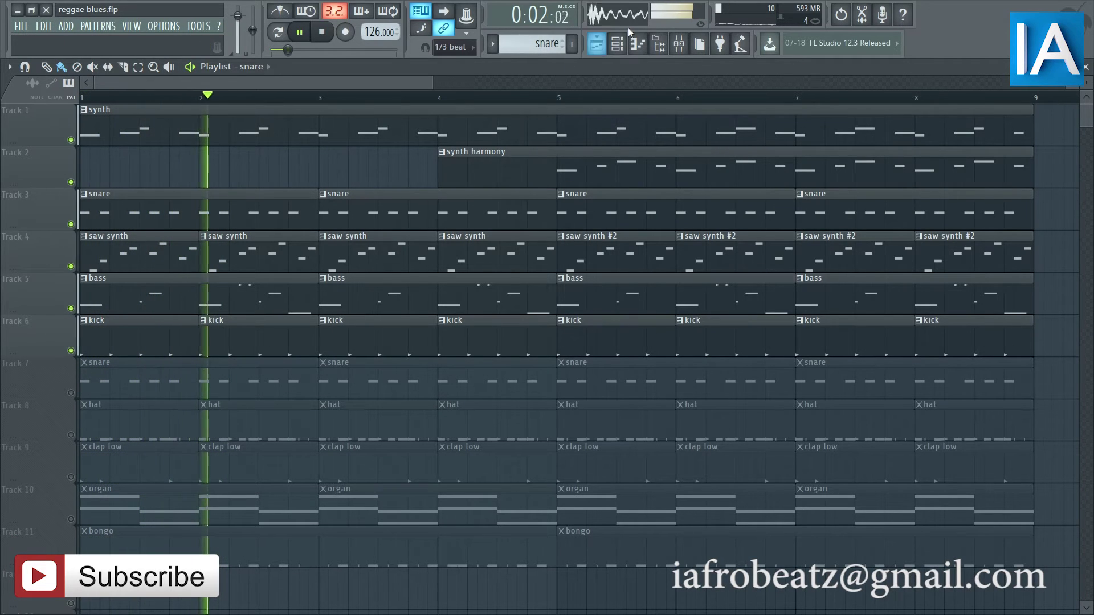
- View the Kick (4) sampler settings, then return to the playlist
click(617, 43)
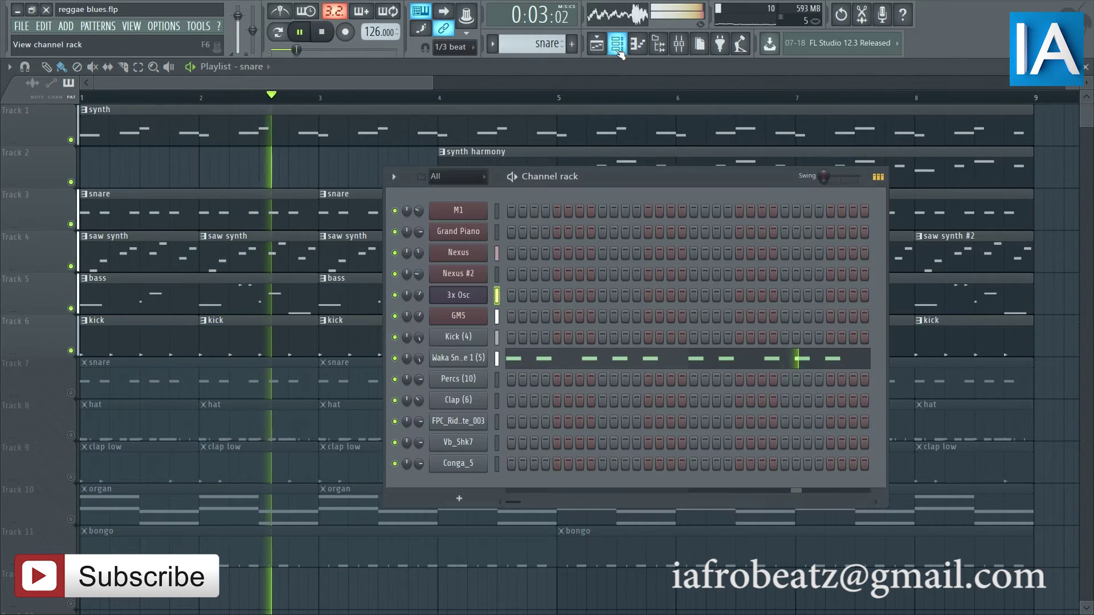
click(459, 336)
key(space)
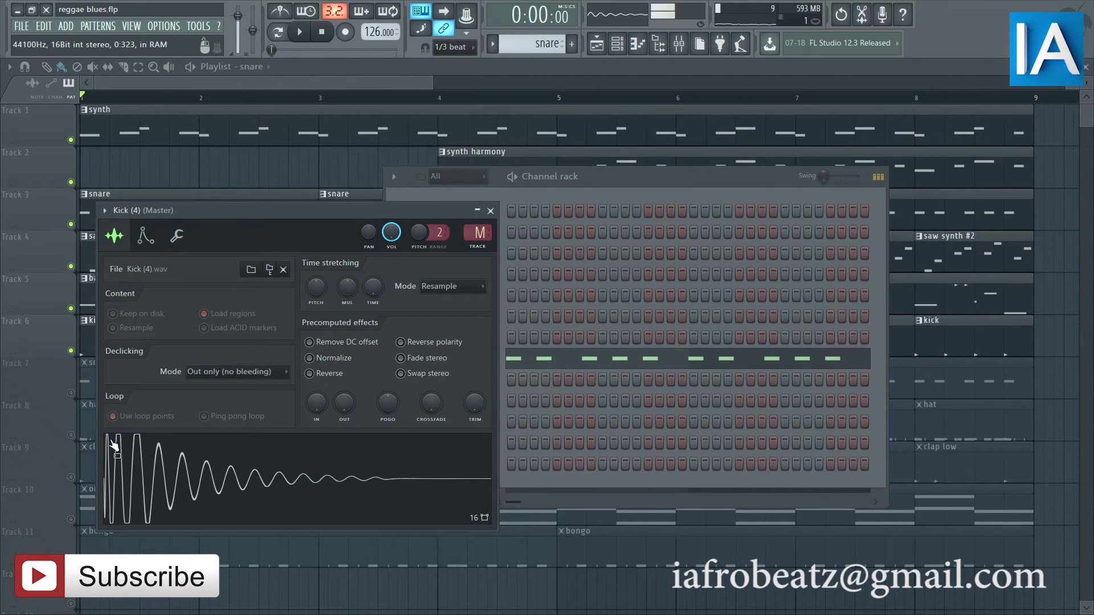
click(9, 354)
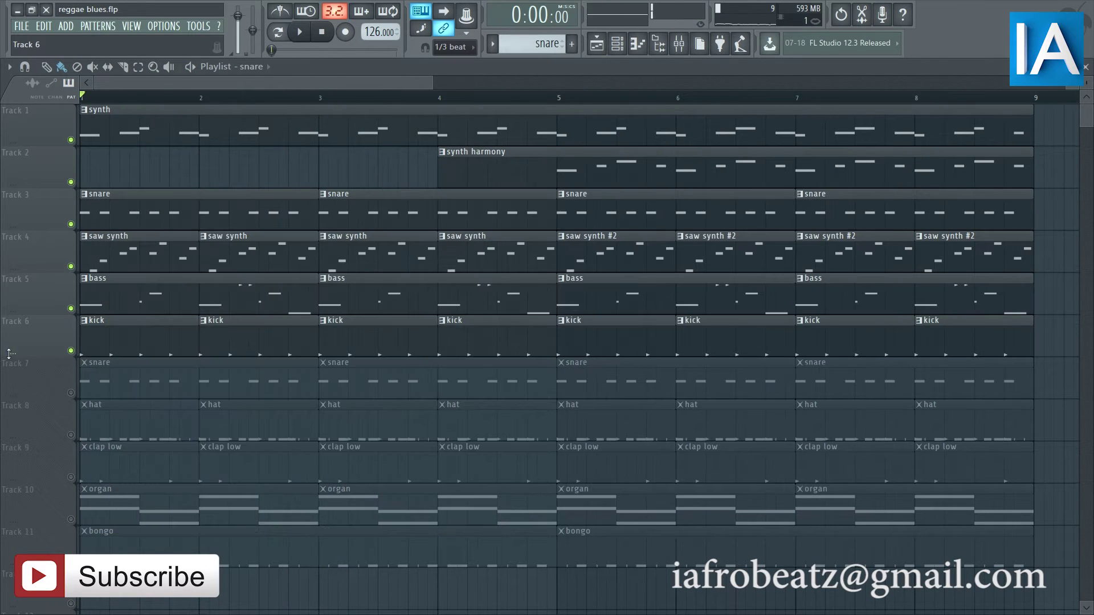
- Solo the snare on Track 7 to hear it, then solo Track 3 instead
right_click(71, 393)
key(space)
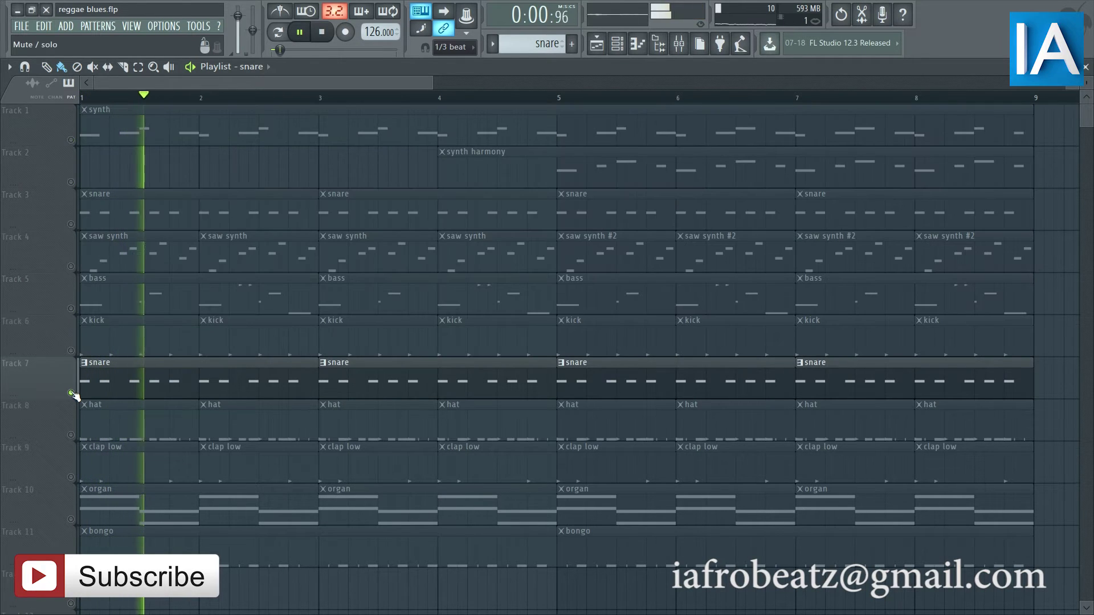
right_click(71, 223)
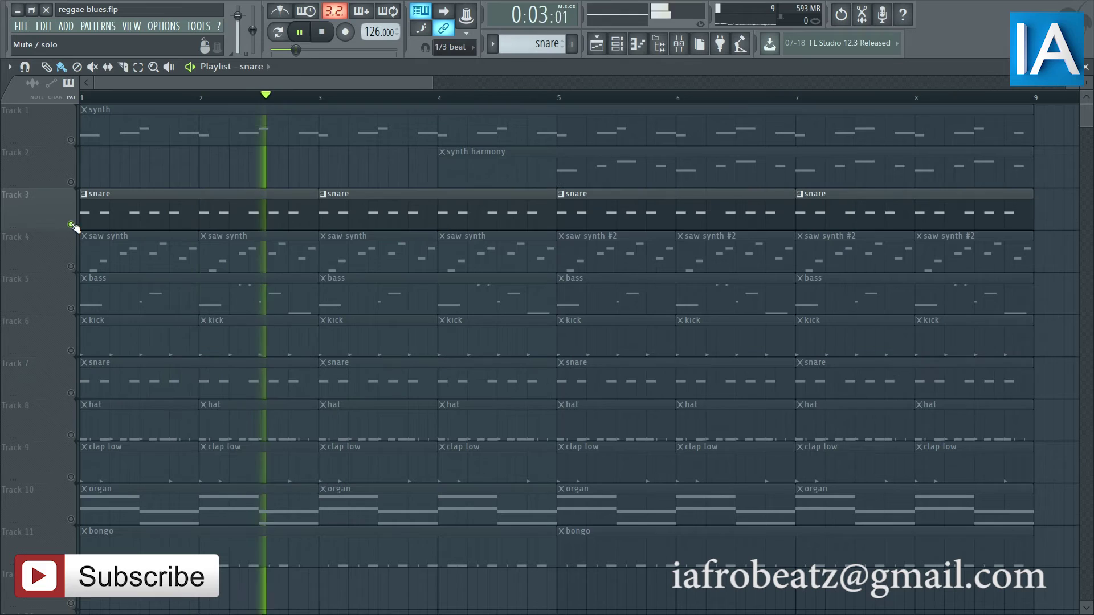
key(space)
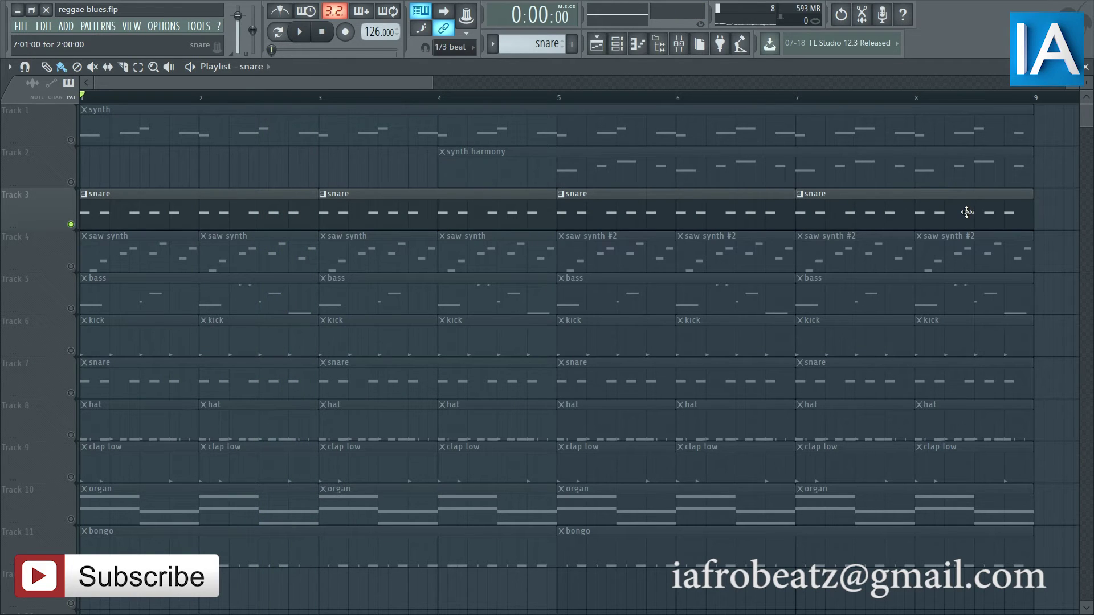
- Delete the four snare clips from Track 3
right_click(877, 217)
right_click(655, 218)
right_click(410, 216)
right_click(177, 221)
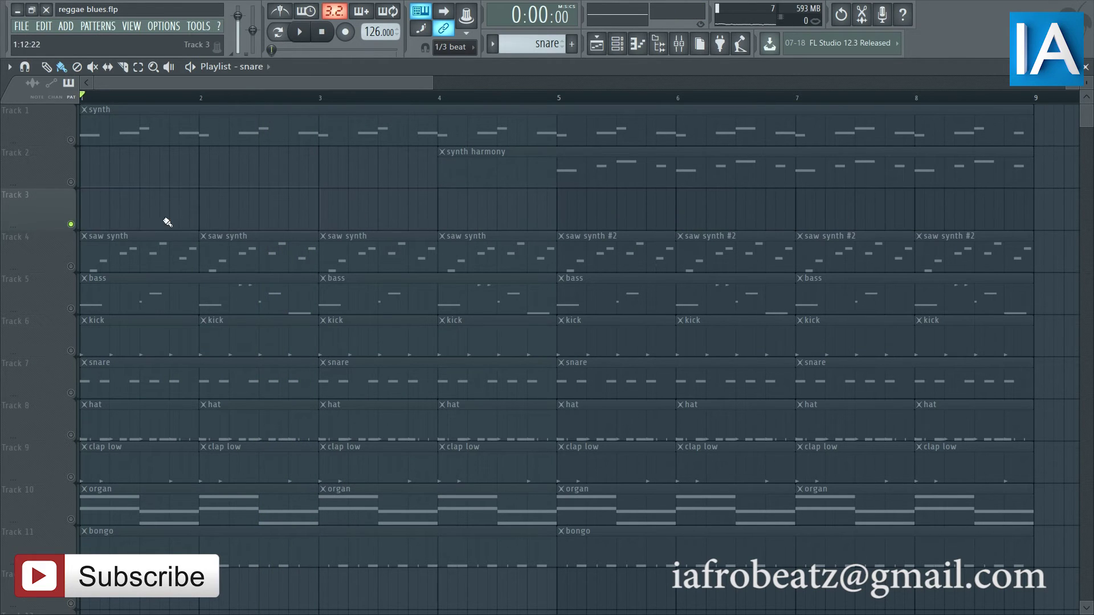
- Unmute synth, synth harmony, saw synth, bass, kick and snare on Tracks 1, 2, 4–7 while playing
click(71, 140)
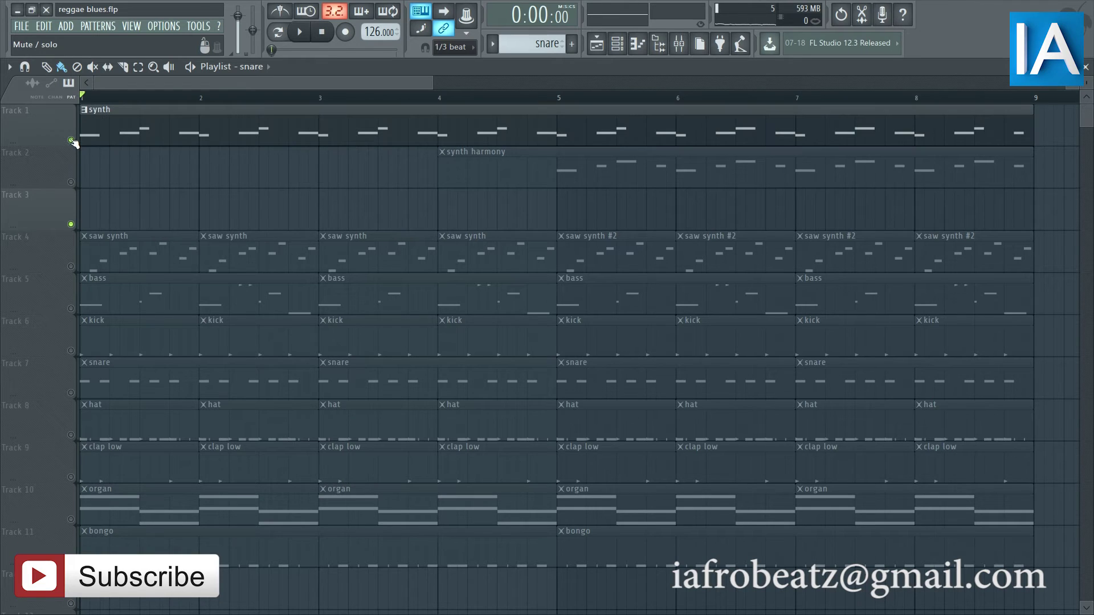
click(71, 182)
key(space)
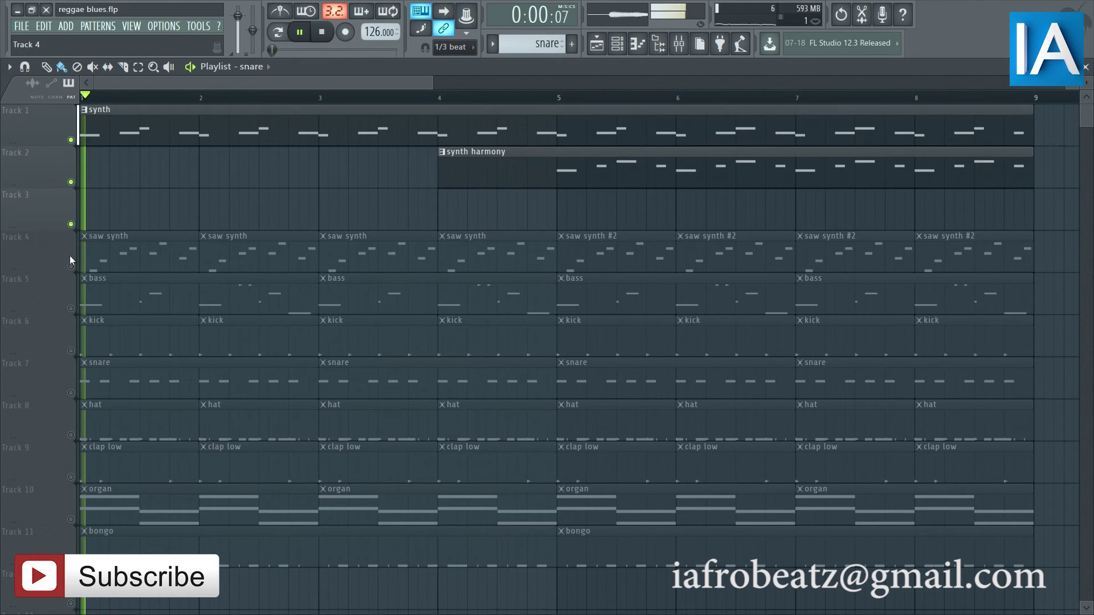
click(71, 266)
click(70, 309)
click(71, 351)
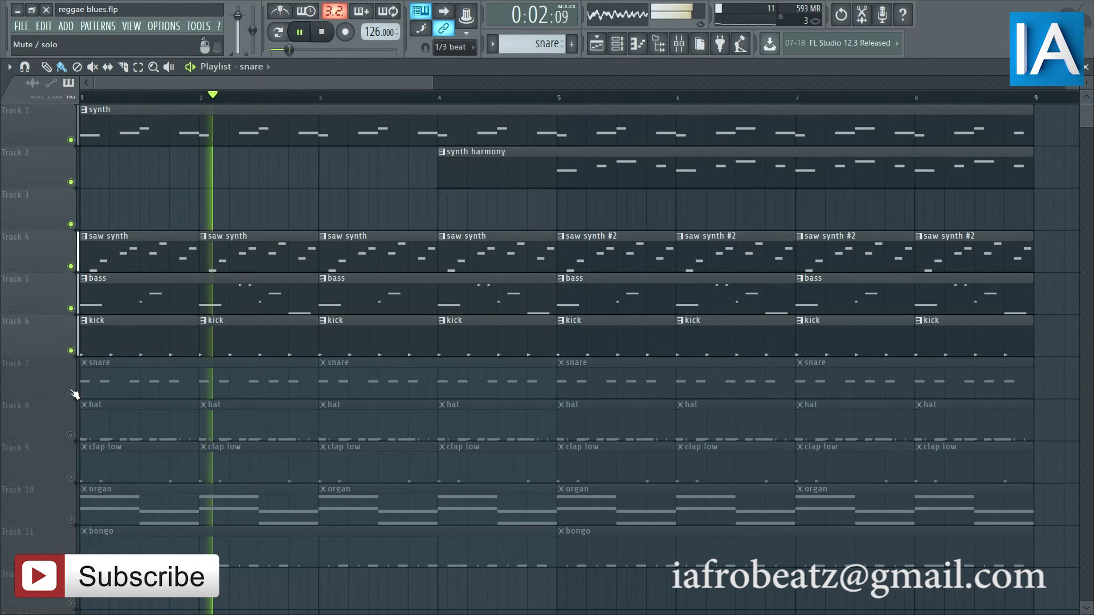
click(70, 393)
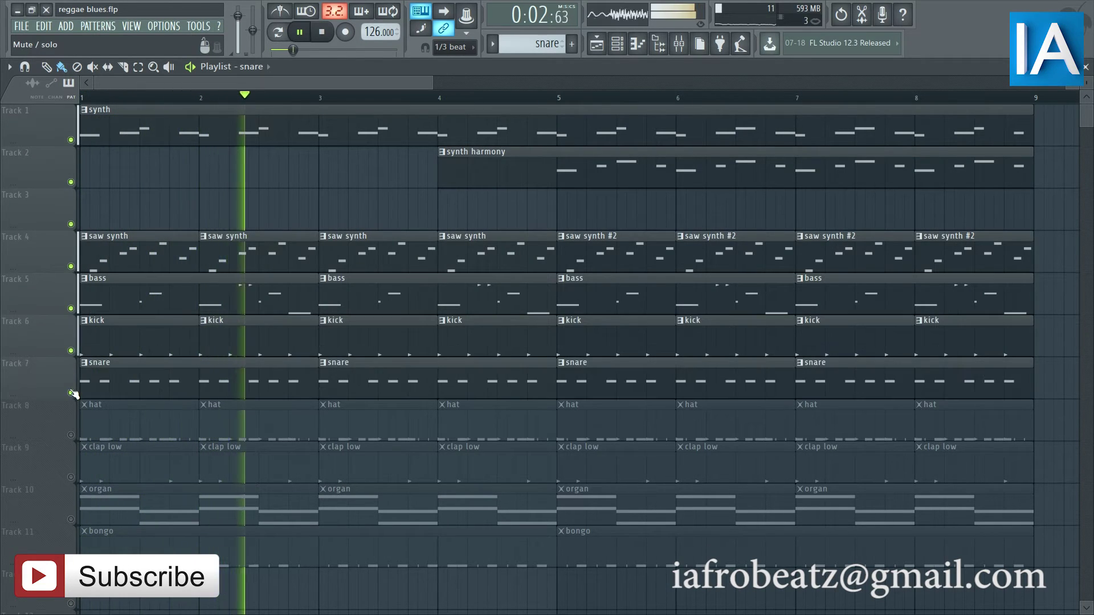
- Solo the hat on Track 8 and switch to the hat pattern
click(71, 436)
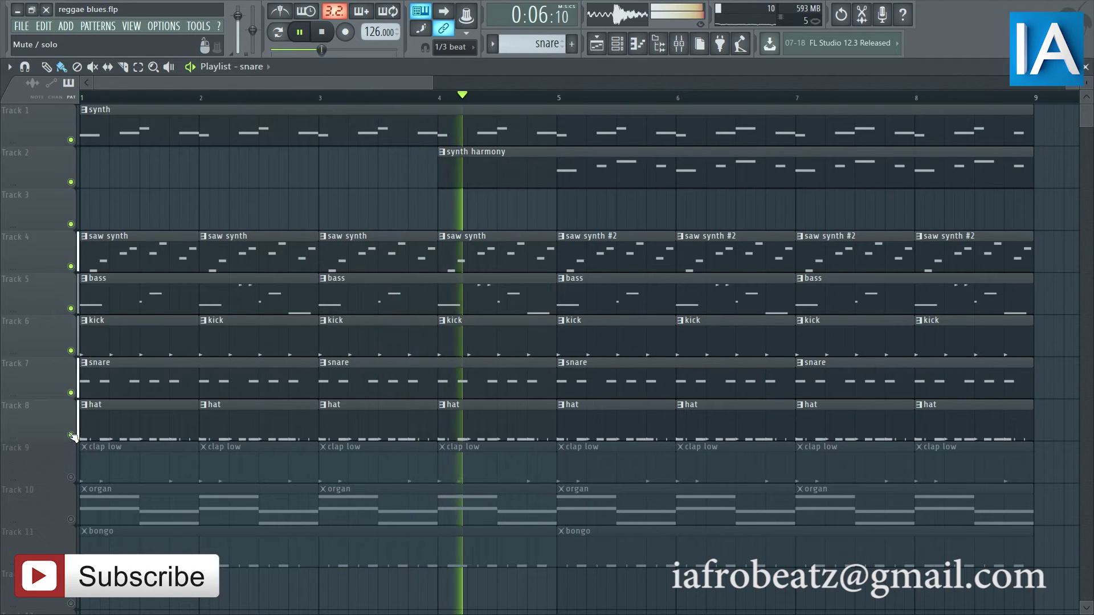
ctrl+click(70, 436)
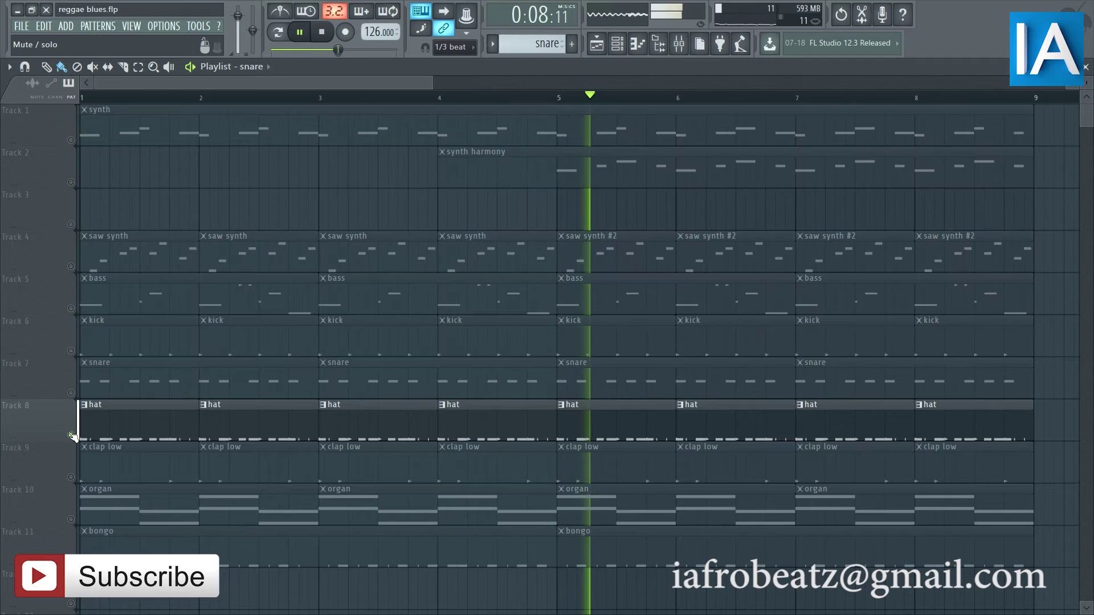
click(619, 45)
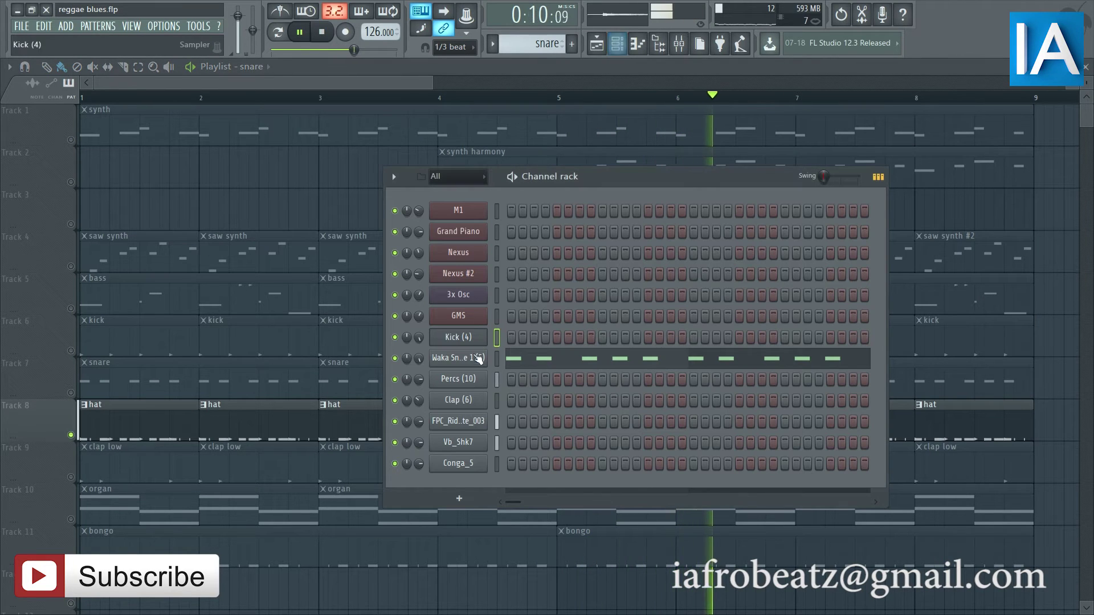
click(159, 432)
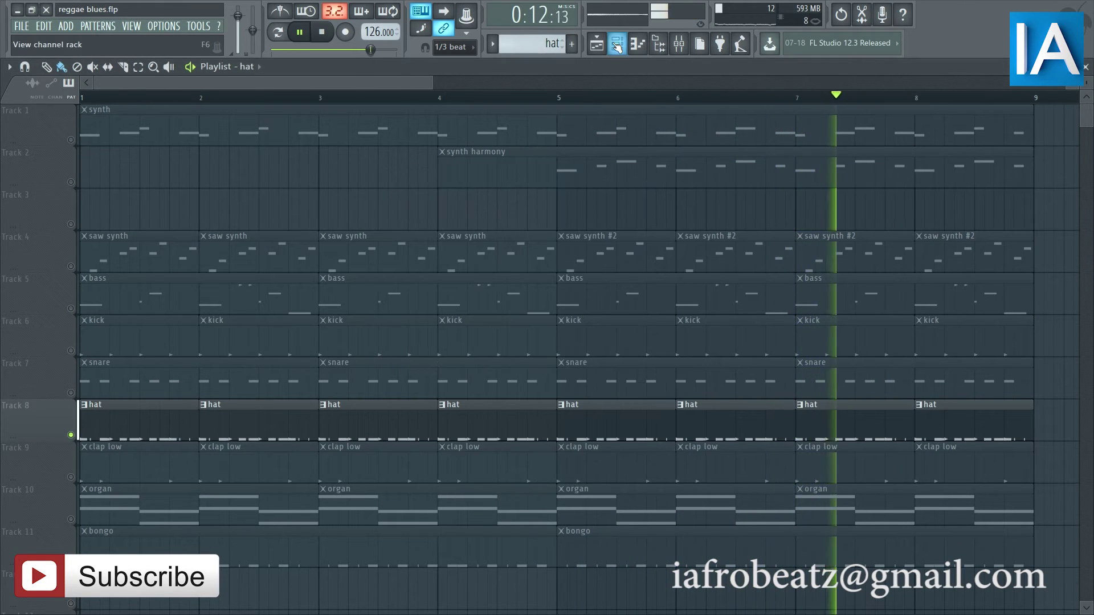
- Inspect the Percs (10), FPC_Ride_Brite_003 and Vb_Shk7 sampler settings in the channel rack
key(F6)
click(458, 379)
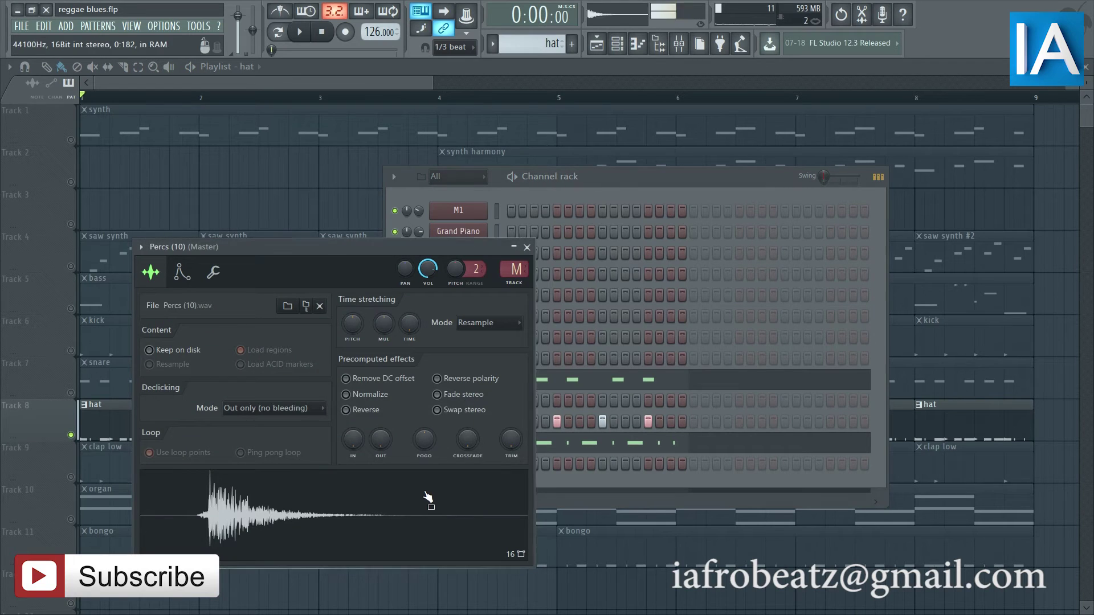
click(651, 178)
click(471, 424)
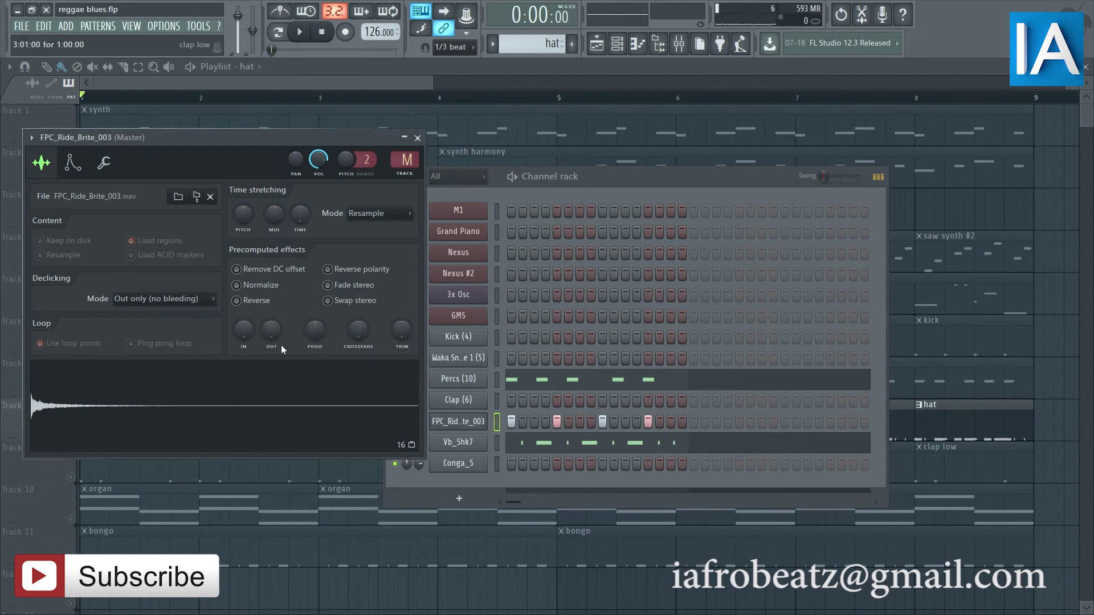
click(464, 437)
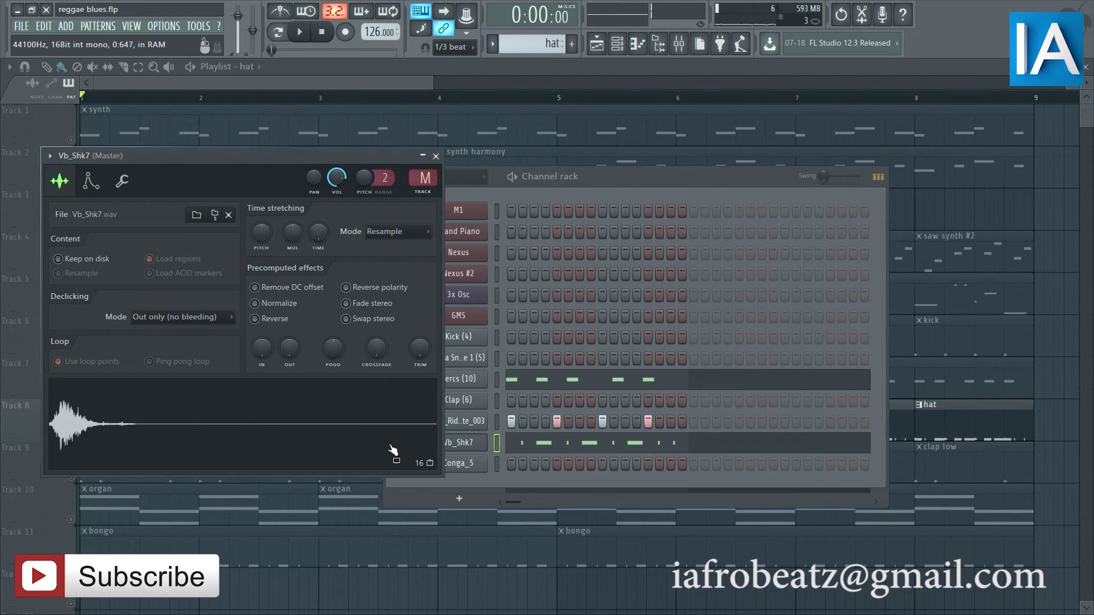
- Return to the playlist and add the clap low on Track 9 to playback
click(39, 444)
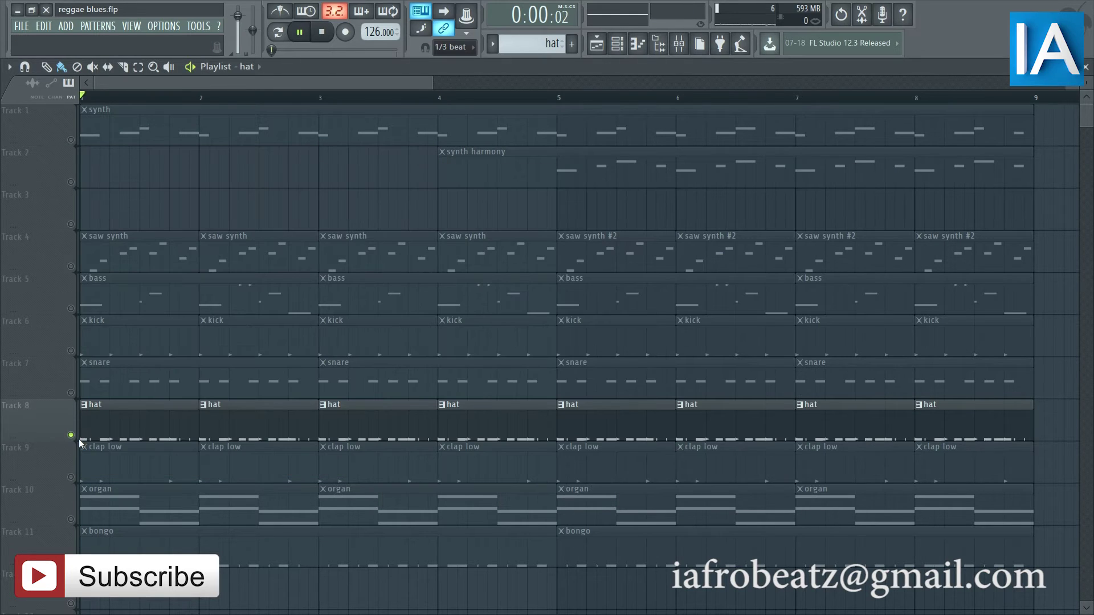
drag(79, 438, 77, 476)
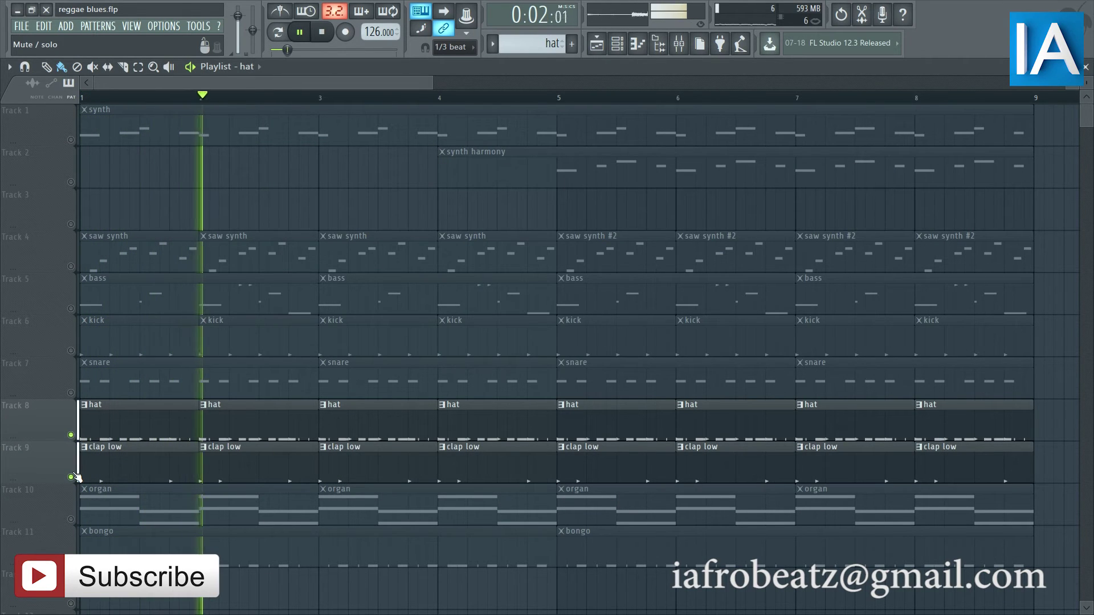
key(F6)
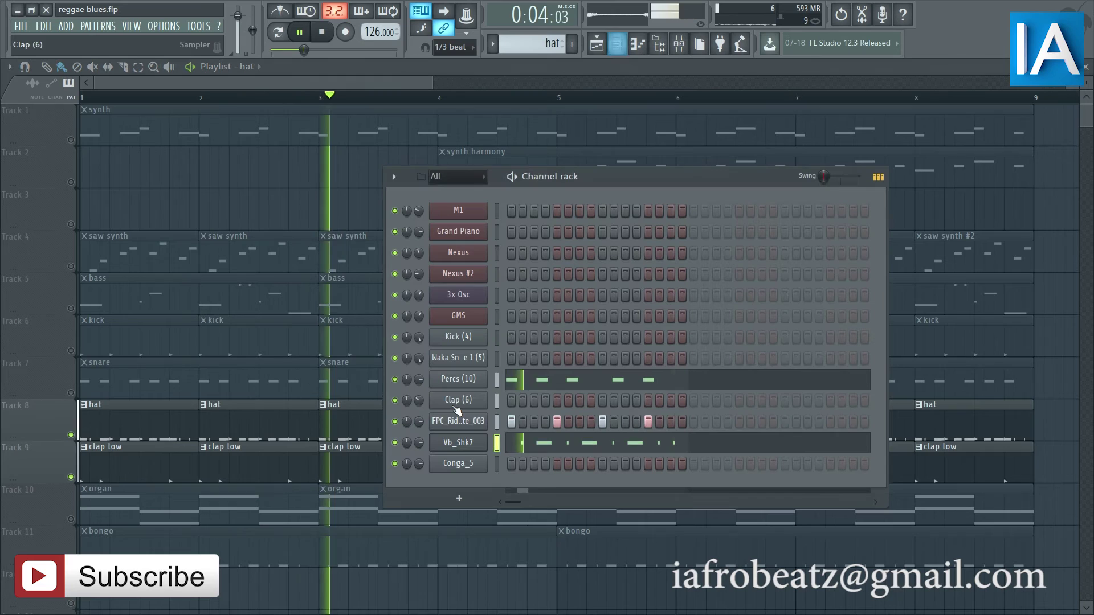
- Switch to the clap low pattern and show its Clap (6) steps in the channel rack
click(133, 457)
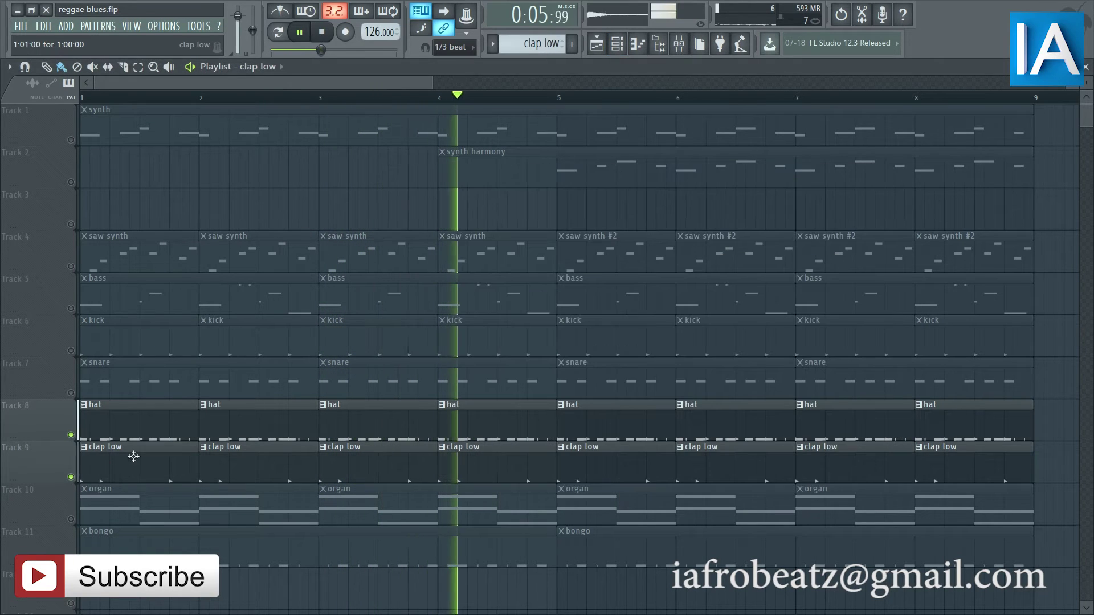
key(F6)
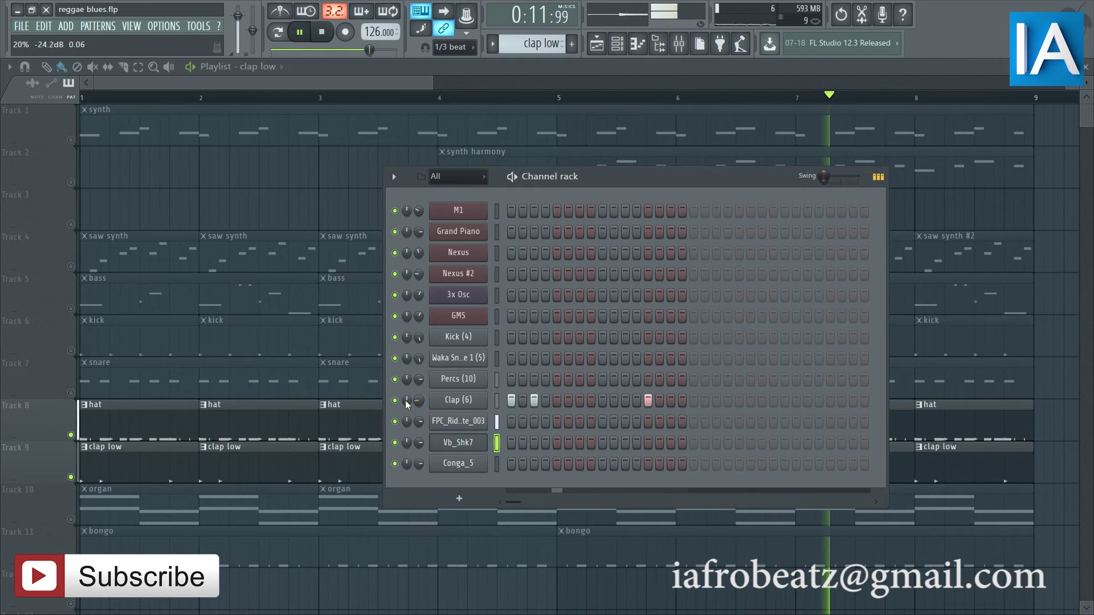
- Select the organ on Track 10, view Korg M1's Organ 4 preset browser, then close it
click(73, 493)
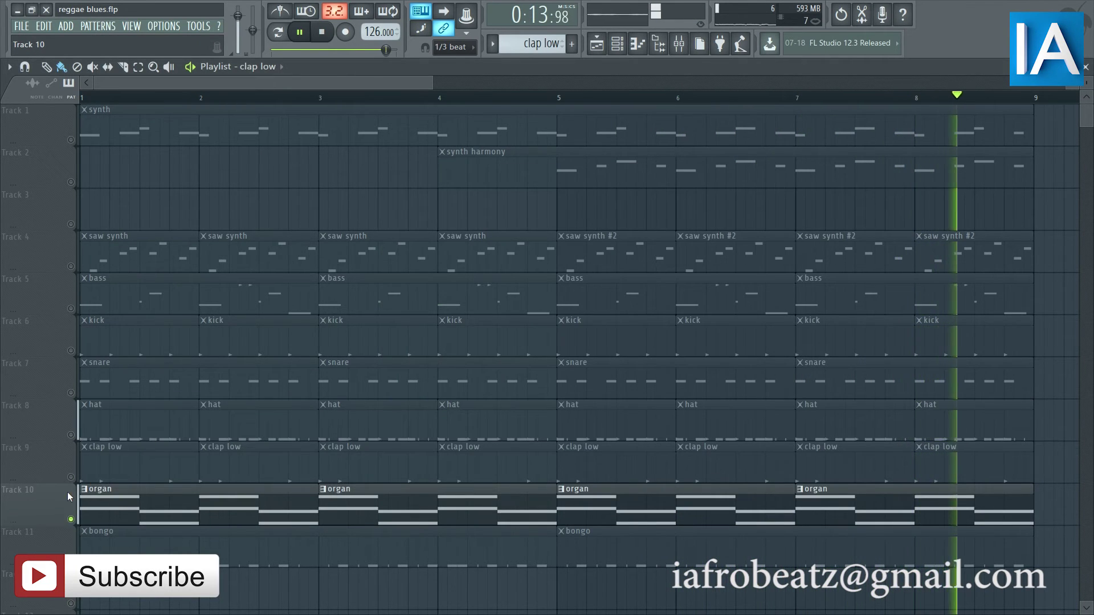
click(617, 43)
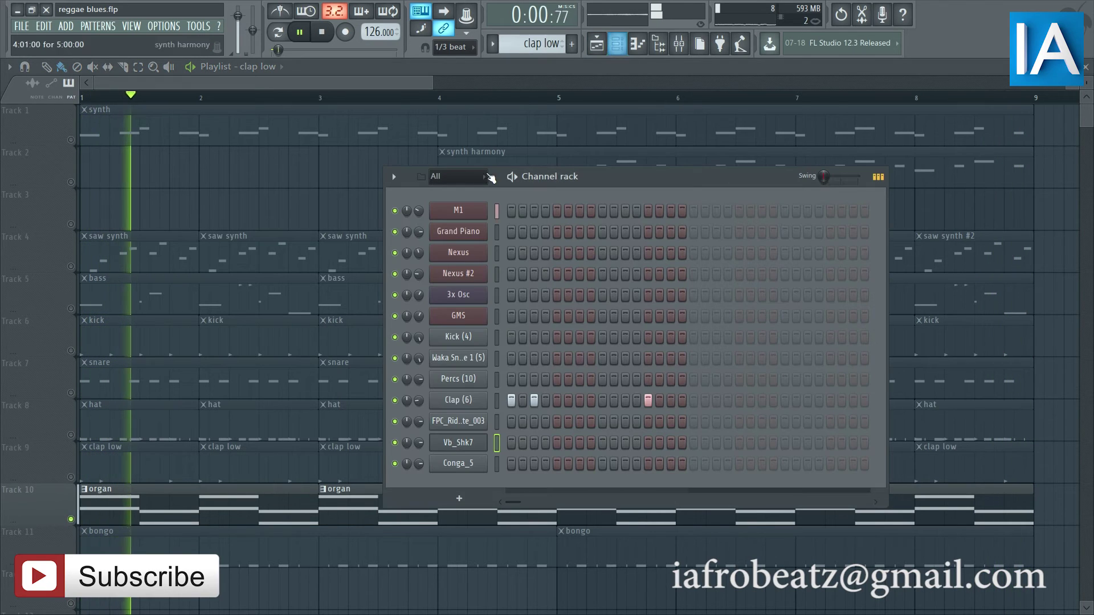
click(458, 211)
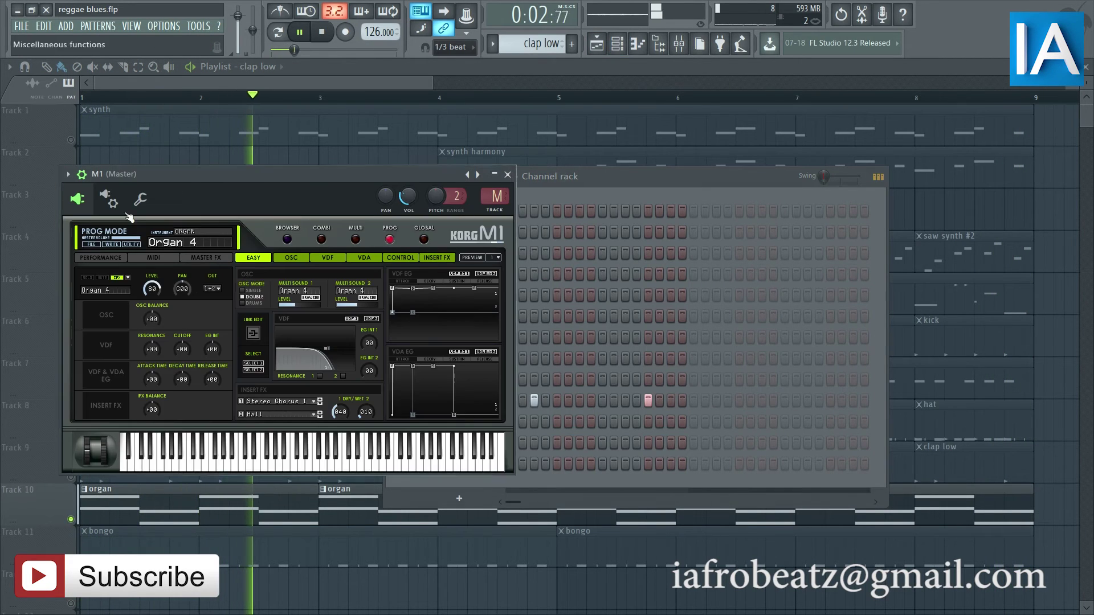
drag(191, 187, 412, 185)
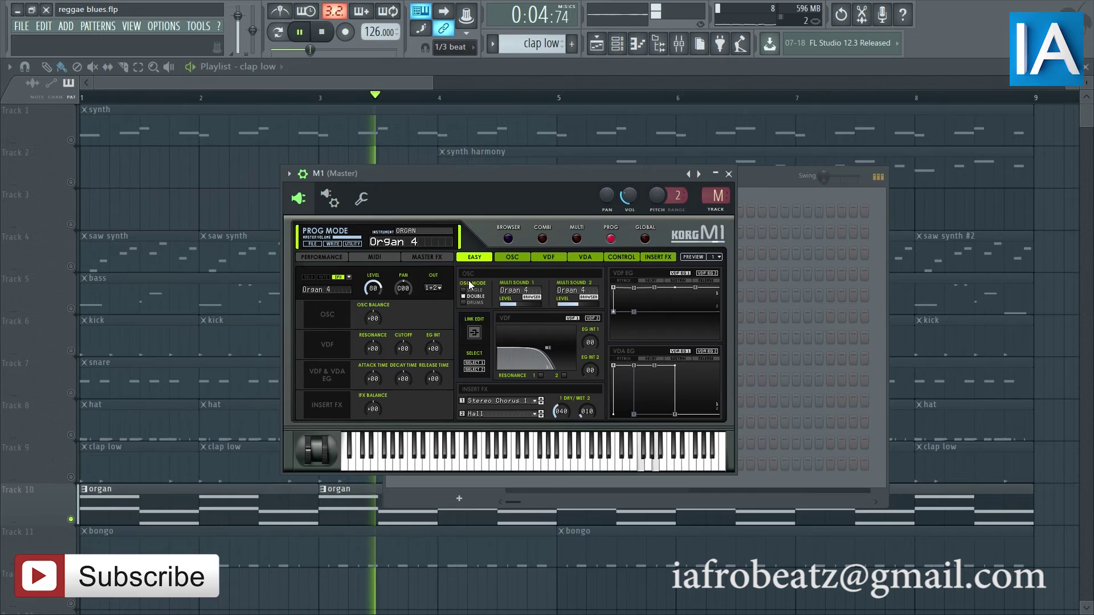
click(508, 239)
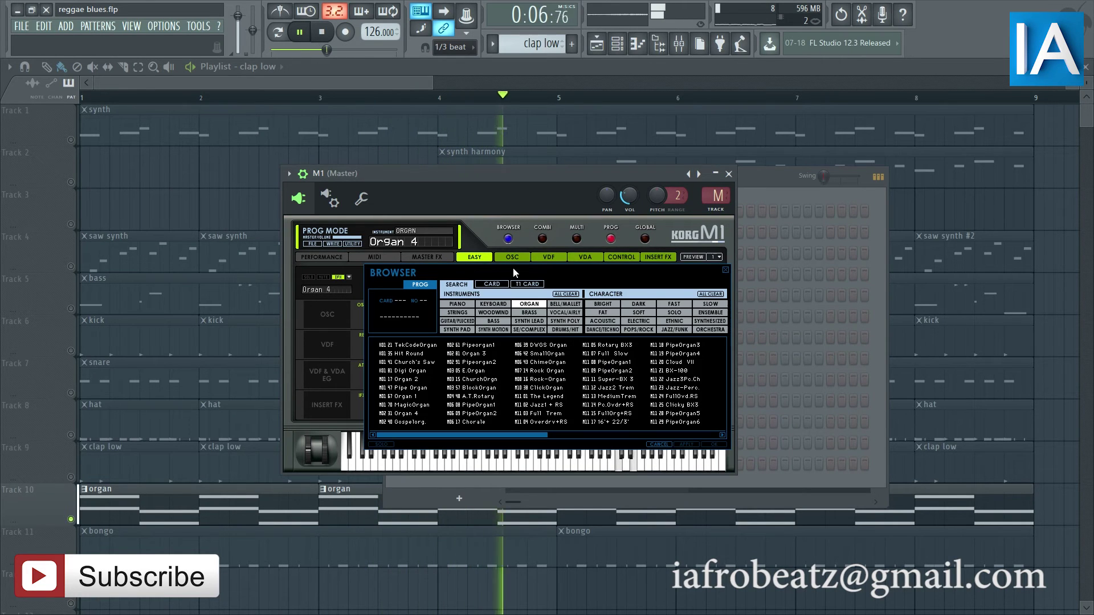
click(729, 174)
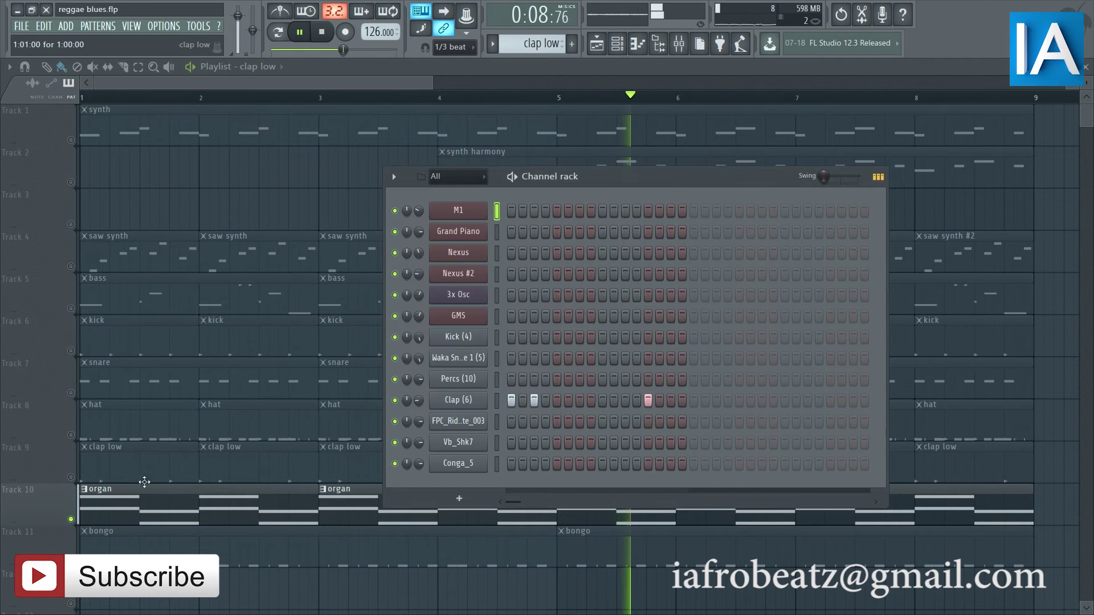
click(80, 521)
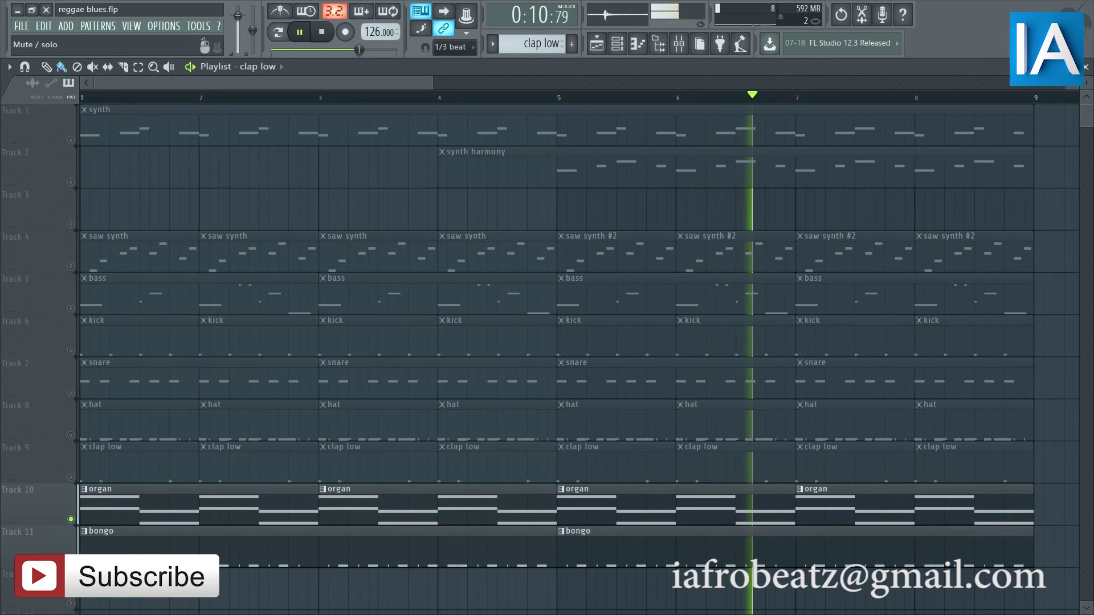
- Select the bongo pattern and view the Conga_5 sampler settings, then return to the playlist
click(86, 538)
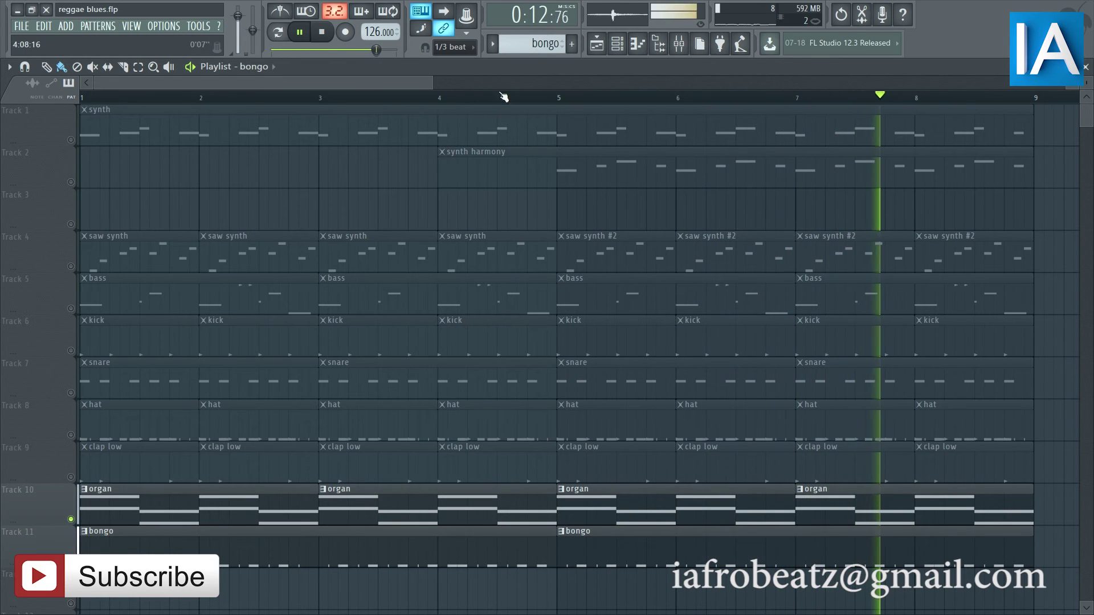
key(F6)
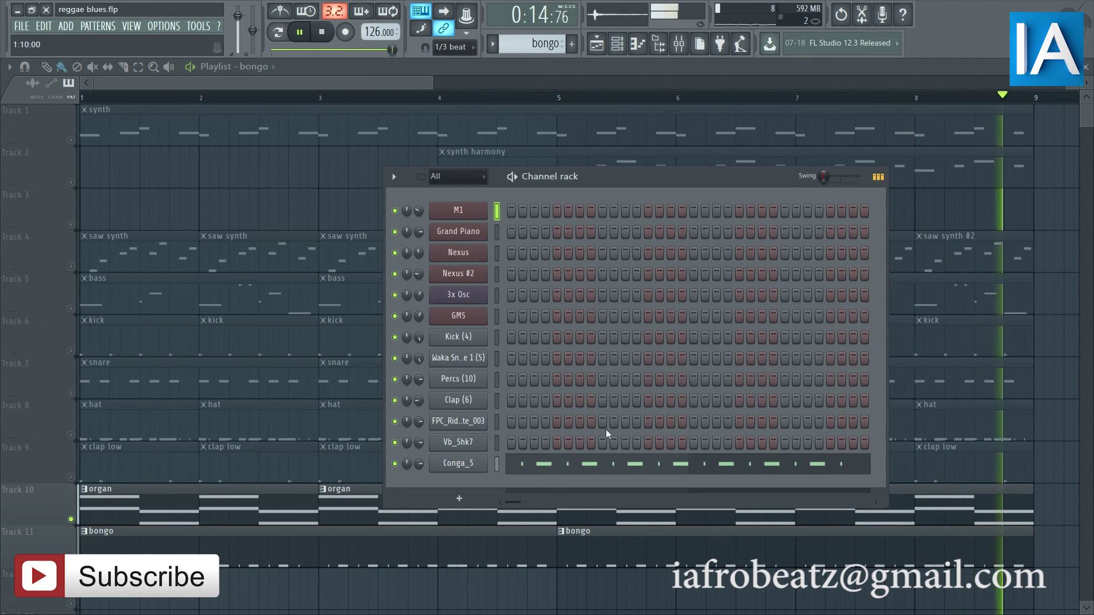
click(456, 465)
key(space)
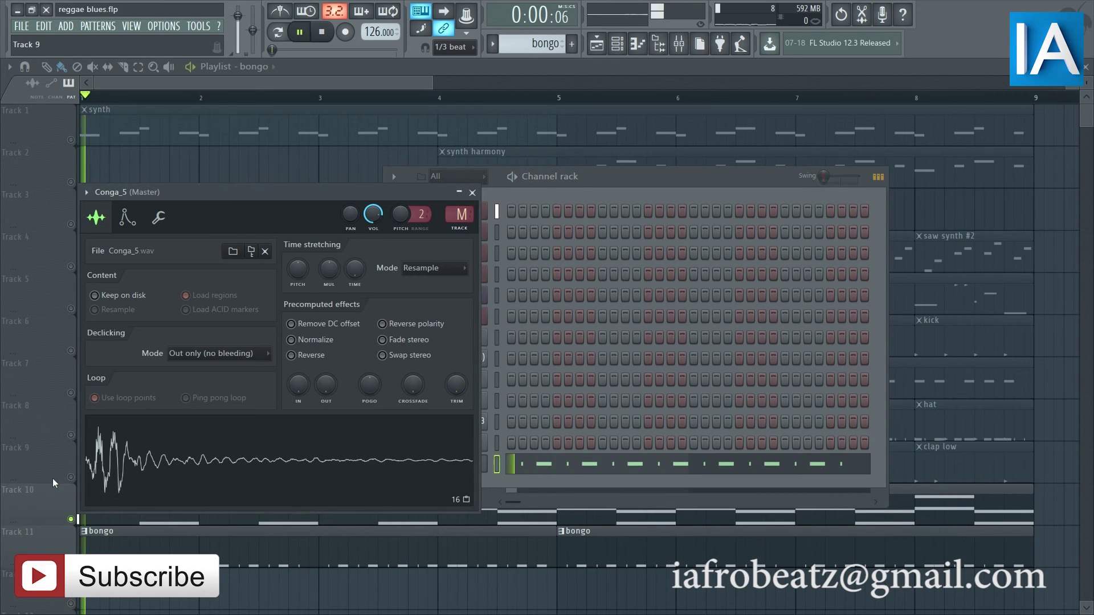
click(25, 470)
- Unmute Tracks 9 down to 1: clap low, hat, snare, kick, bass, saw synth, snare, synth harmony, synth
click(63, 480)
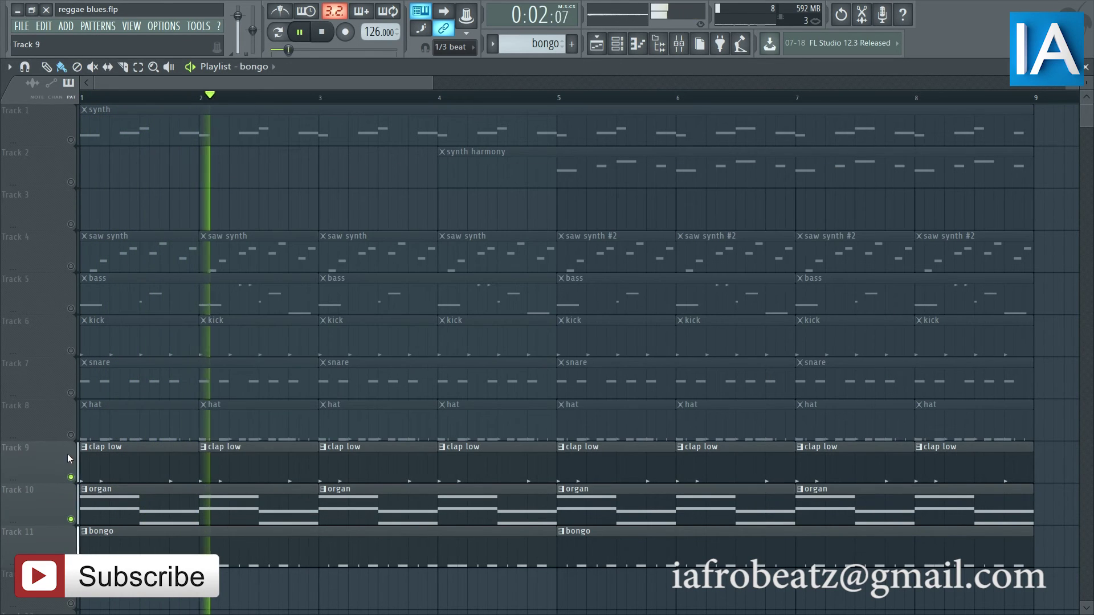
click(71, 435)
click(71, 393)
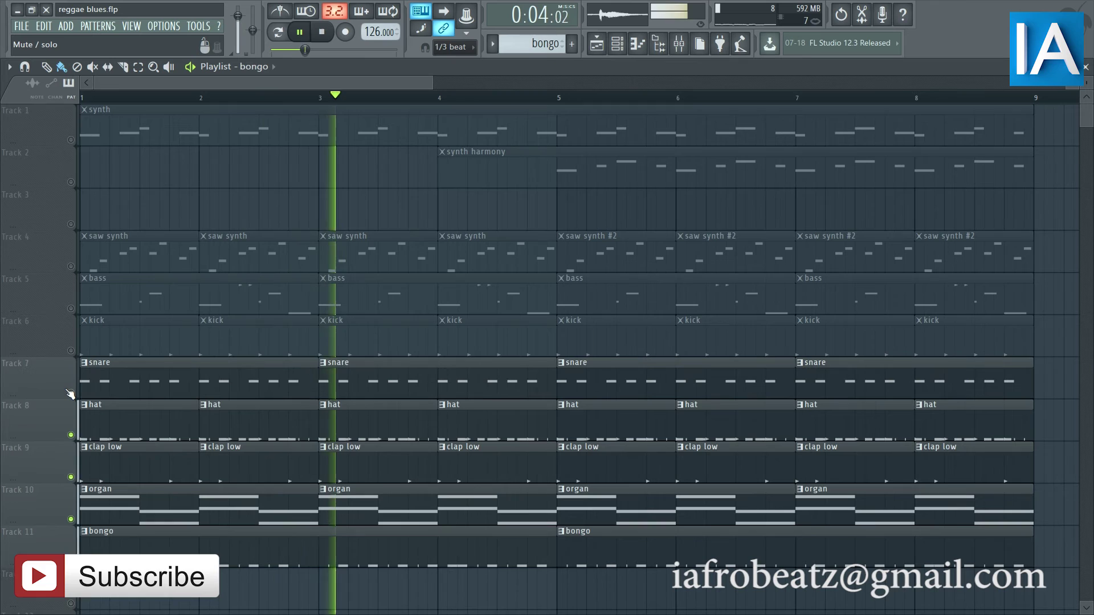
click(70, 350)
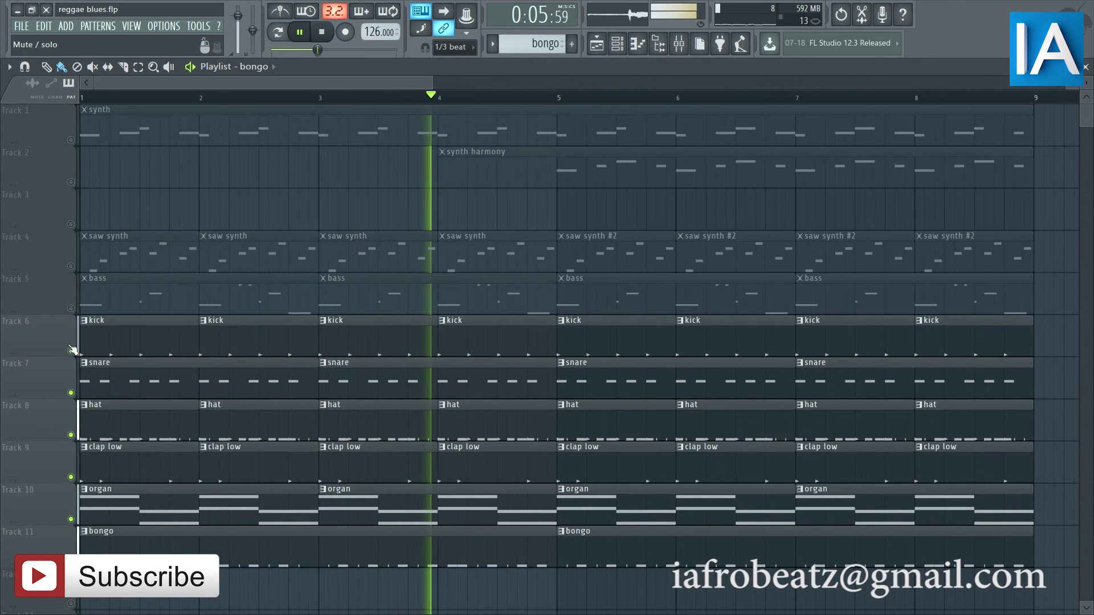
click(70, 308)
click(71, 266)
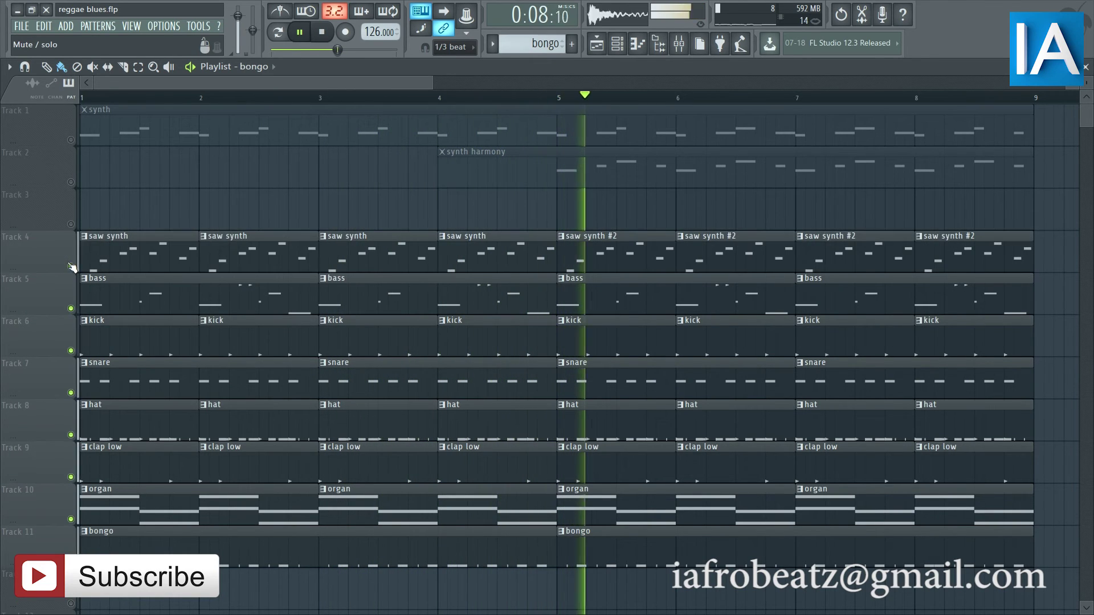
click(70, 224)
click(71, 182)
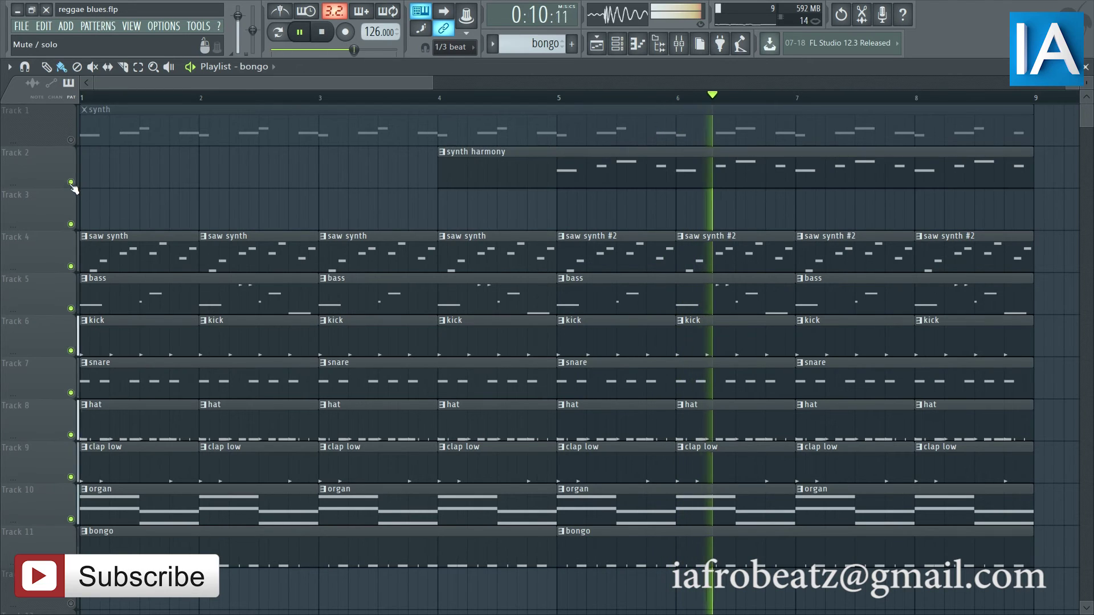
click(71, 139)
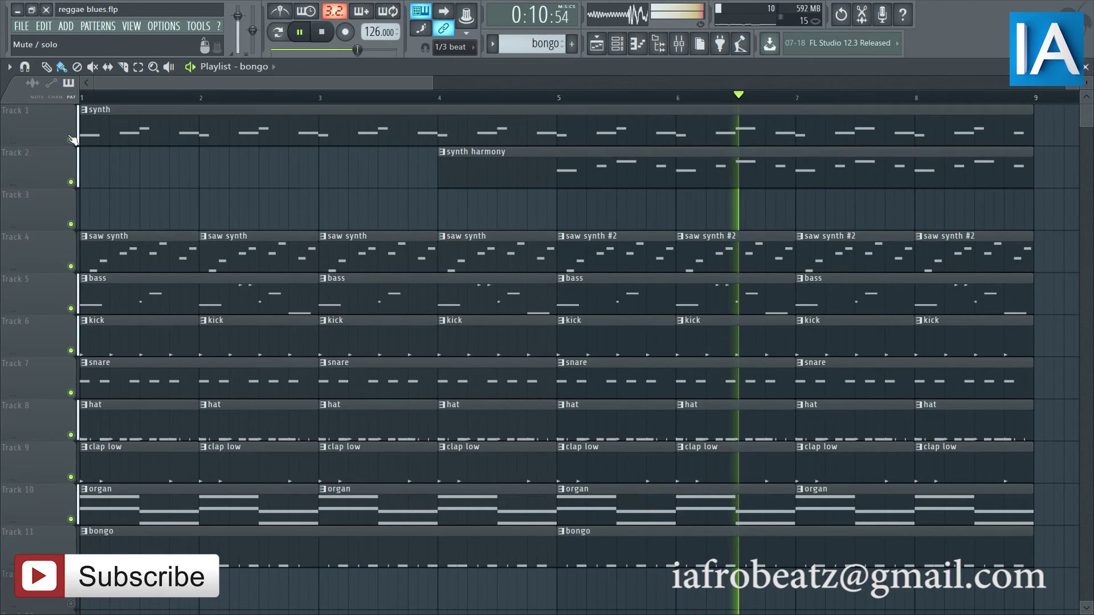
- Open and dismiss the File menu, then show the channel rack with the Conga_5 steps
click(20, 26)
click(41, 85)
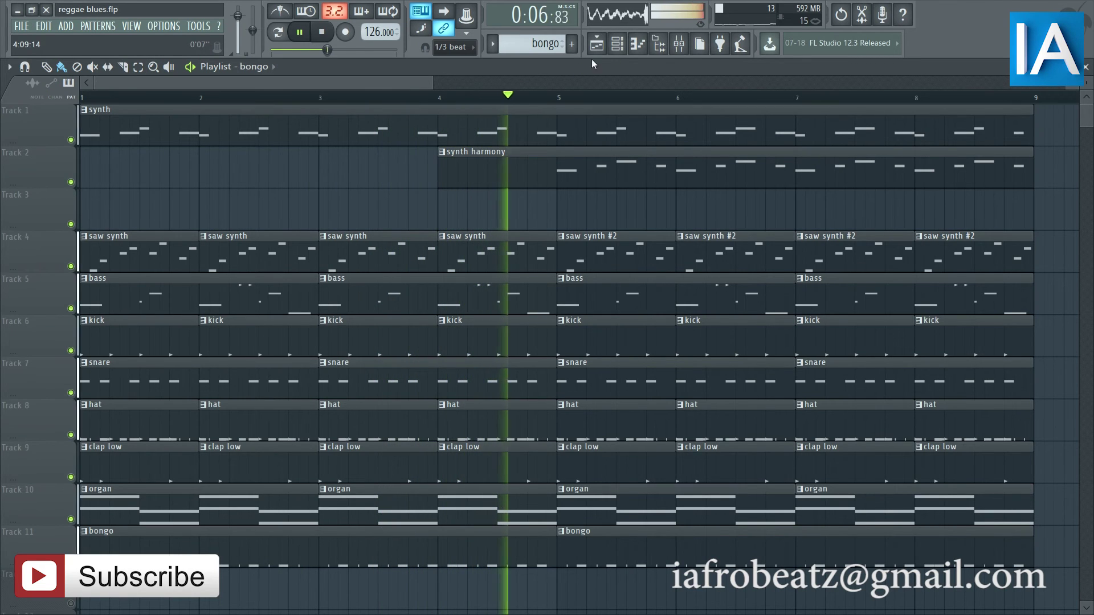
click(618, 43)
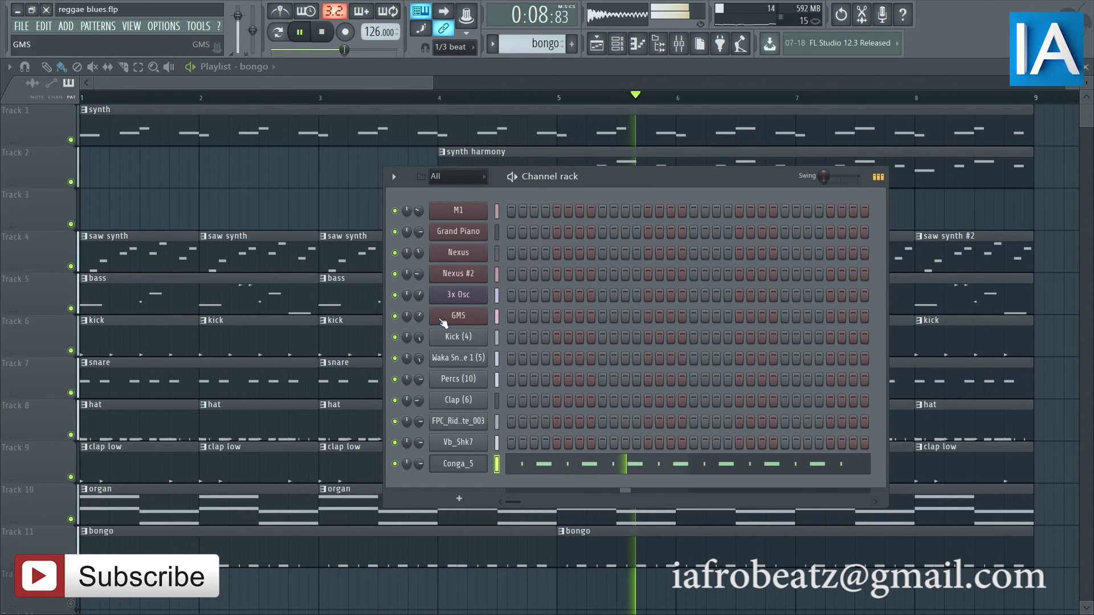
- Stop playback and bring up the master channel's Soundgoodizer in the repositioned Mixer
click(323, 32)
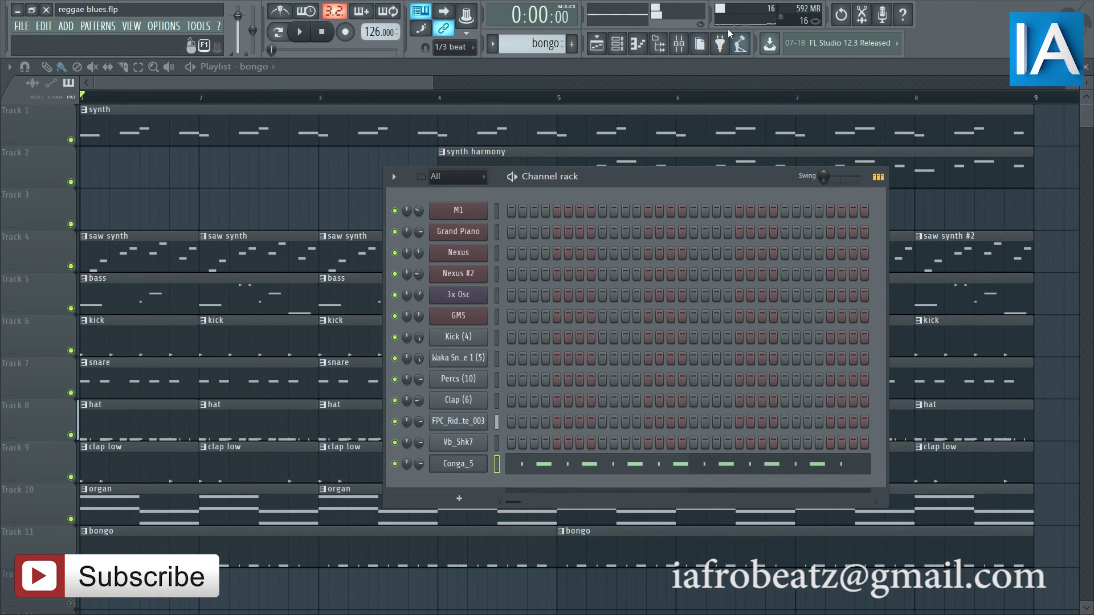
click(690, 43)
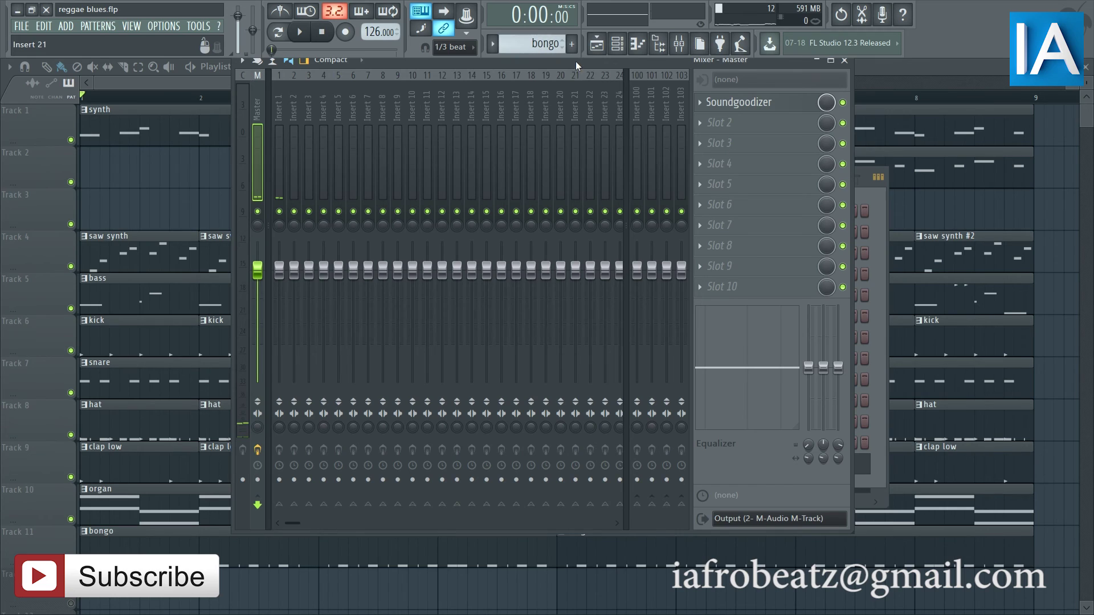
drag(576, 61, 618, 131)
click(779, 174)
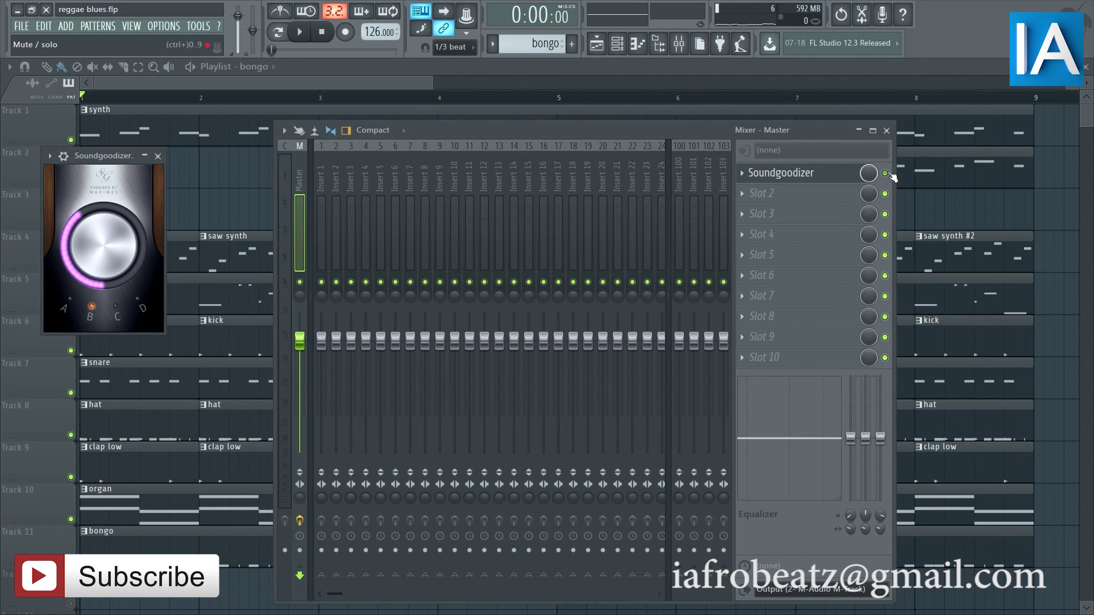
- Play the song, toggle Soundgoodizer to compare the sound, then close the Mixer windows
key(space)
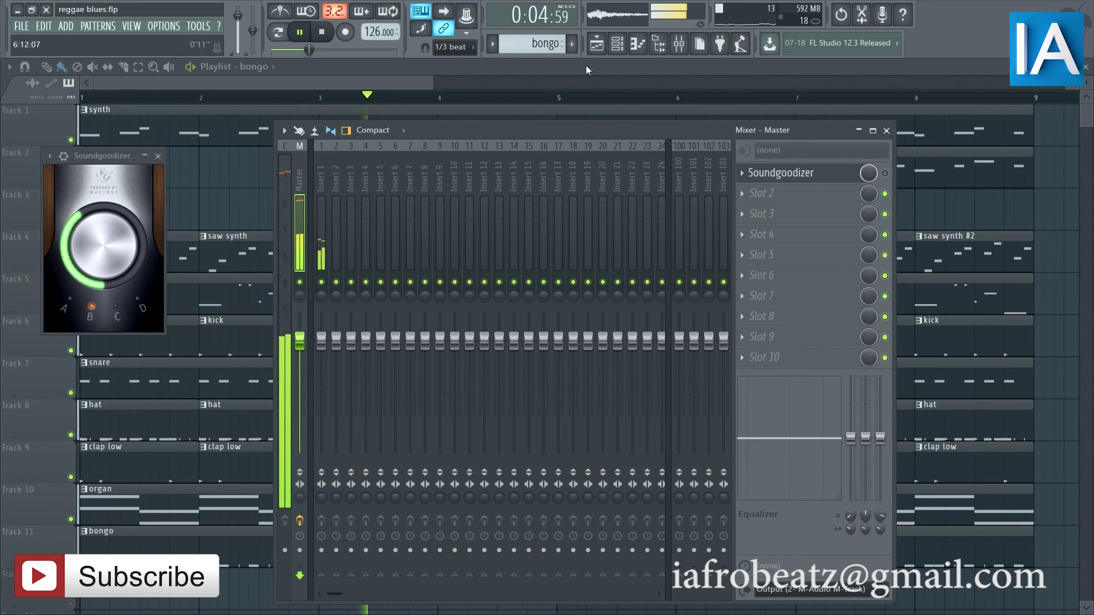
click(885, 173)
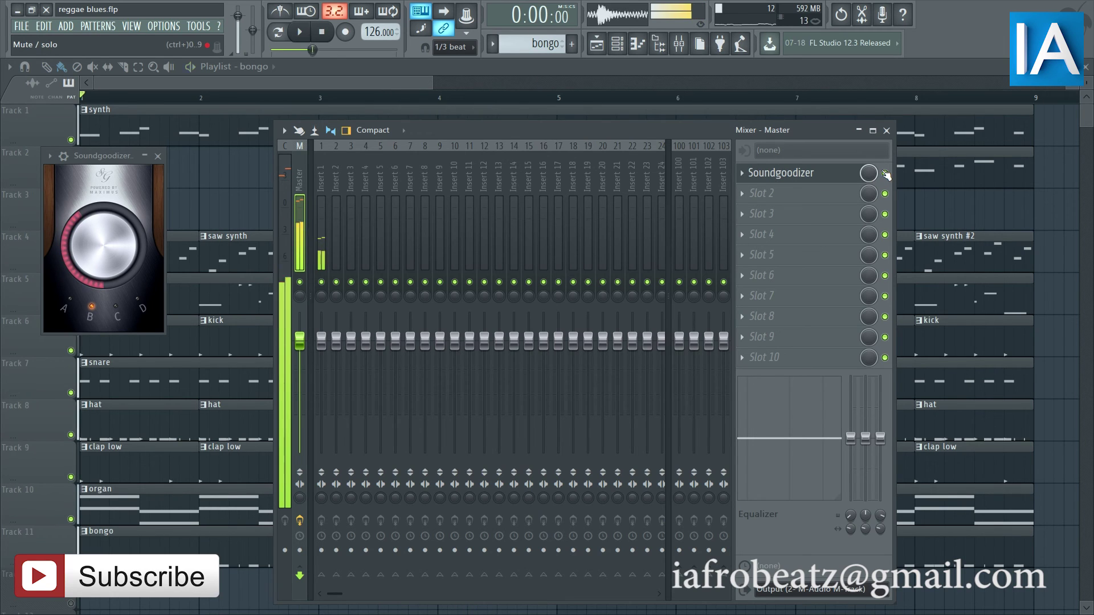
click(382, 84)
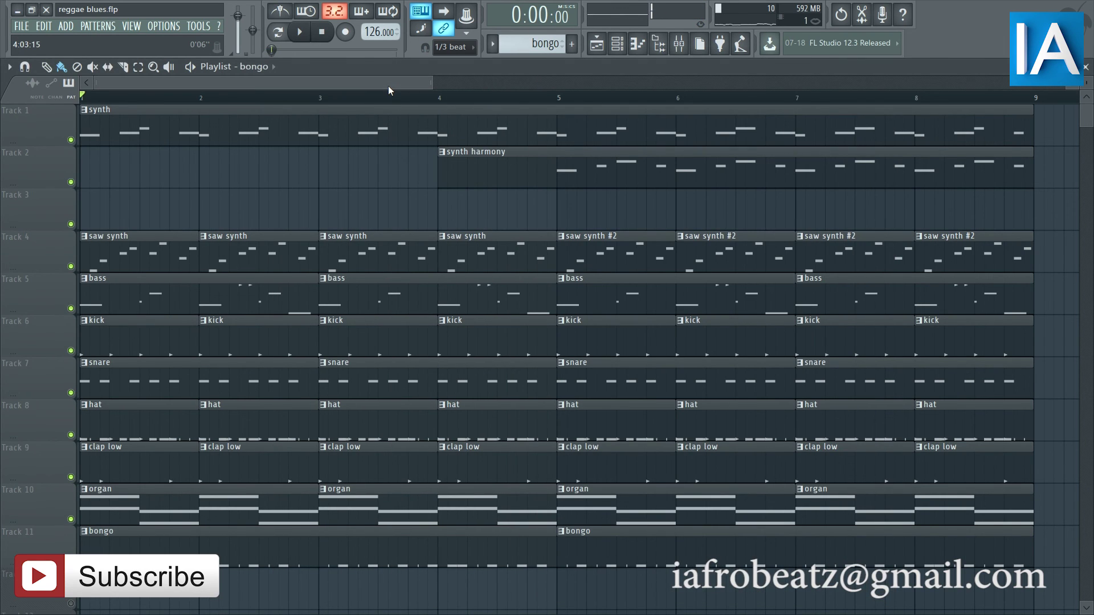